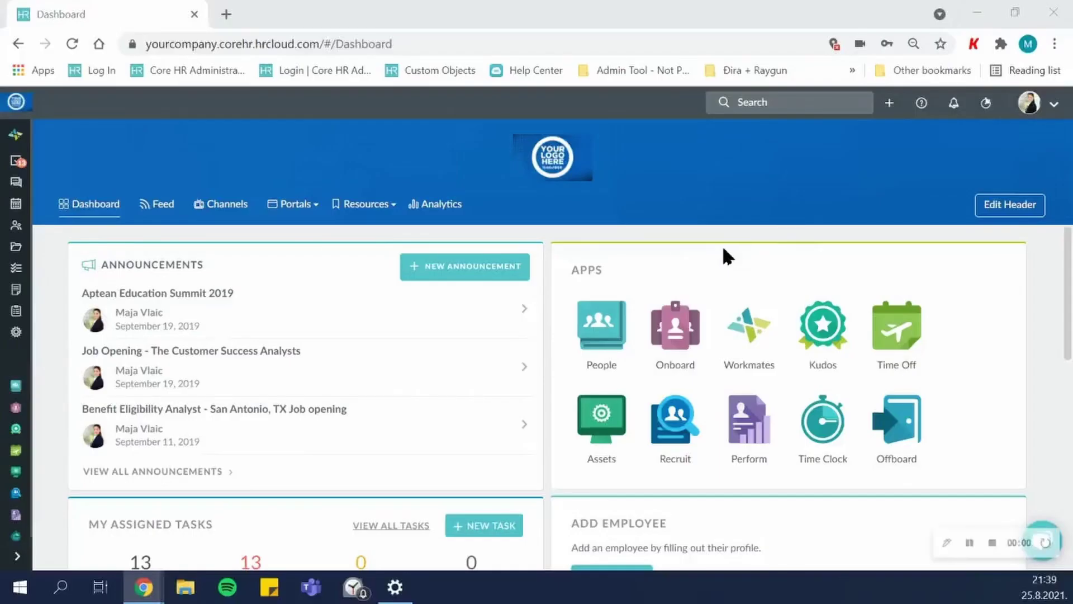
Open the Perform app's Cycles list, showing the Annual Performance Evaluation and Employee Evaluation cycles.
{"action": "left_click", "coordinate": [753, 436]}
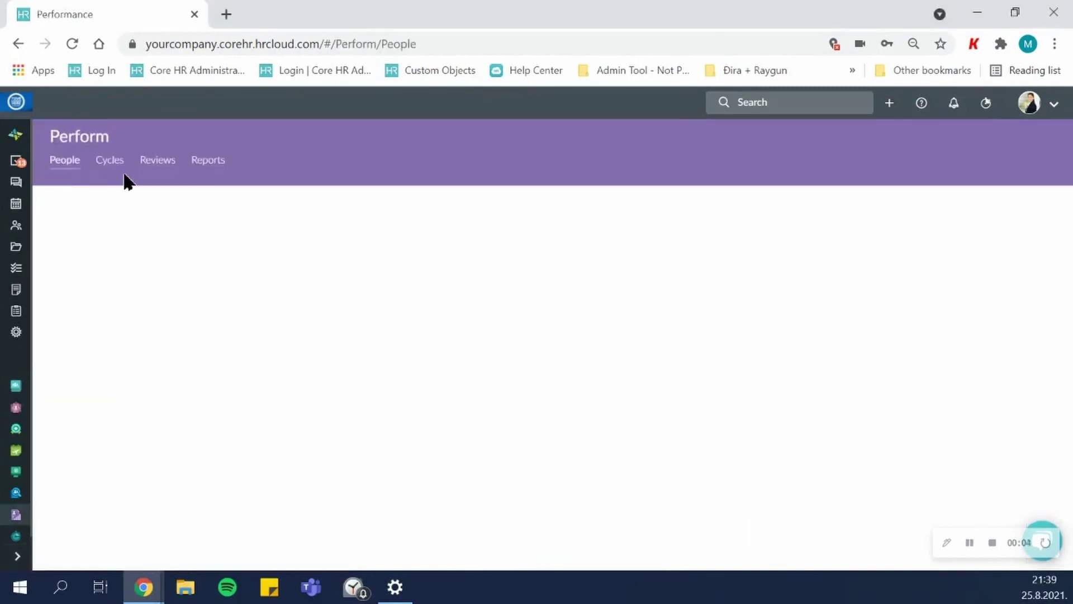
{"action": "left_click", "coordinate": [109, 162]}
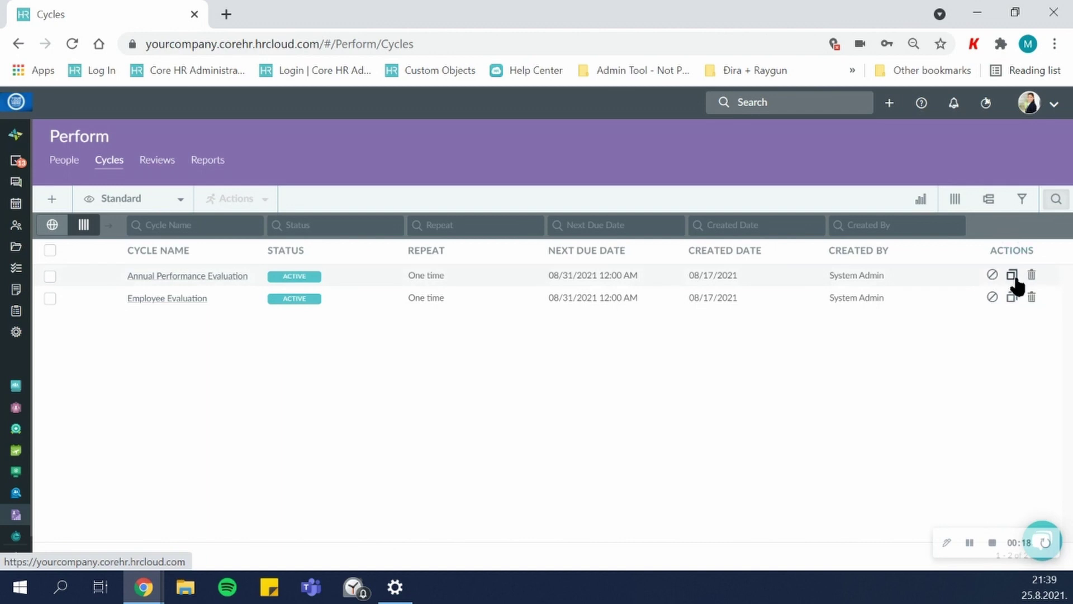
Add a new review cycle titled 'Cycle Title'.
{"action": "left_click", "coordinate": [53, 201]}
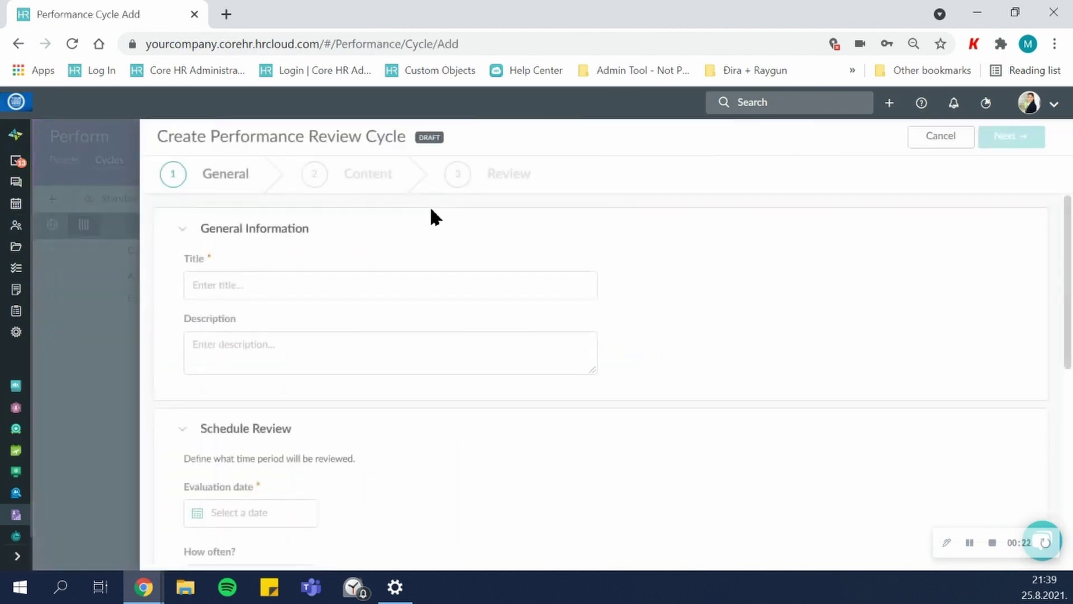
{"action": "left_click", "coordinate": [294, 284]}
{"action": "type", "text": "Cycle Title"}
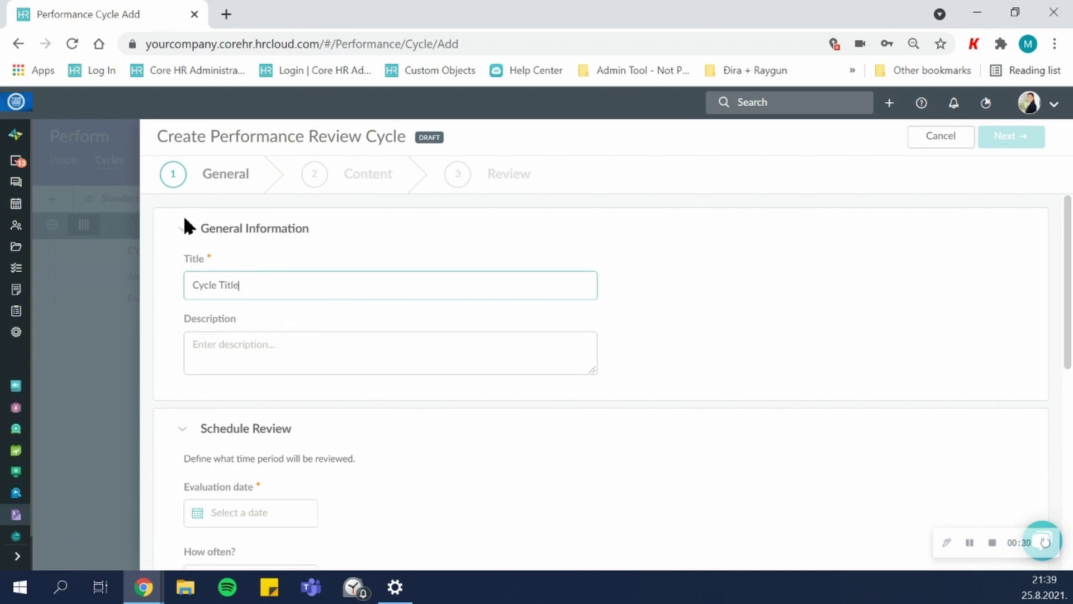
Set the cycle's evaluation date to 09/30/2021.
{"action": "scroll", "coordinate": [184, 229], "scroll_direction": "down", "scroll_amount": 4}
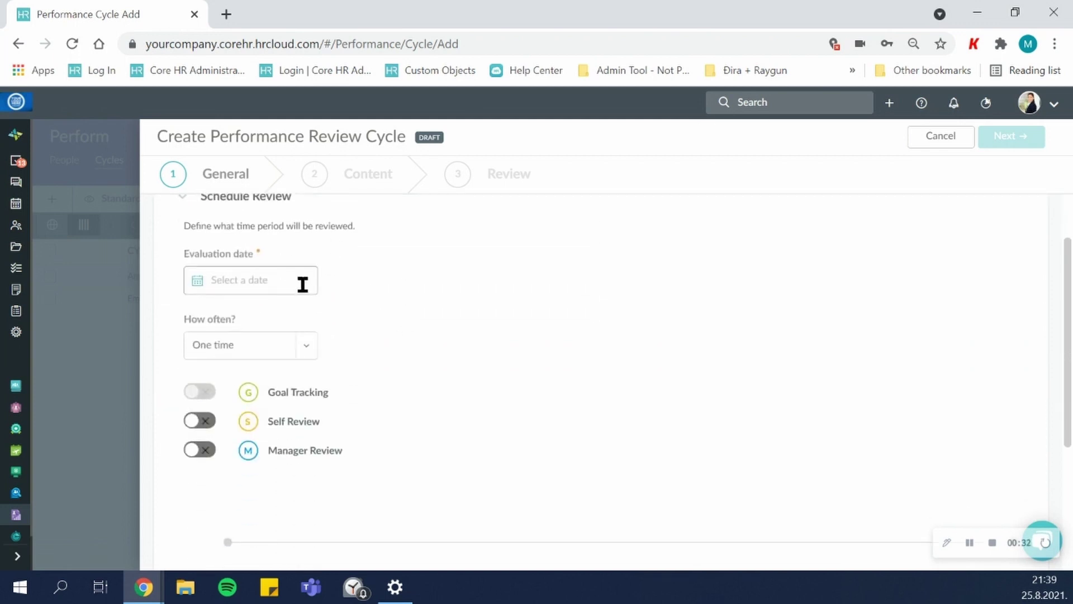
{"action": "left_click", "coordinate": [302, 283]}
{"action": "left_click", "coordinate": [253, 317]}
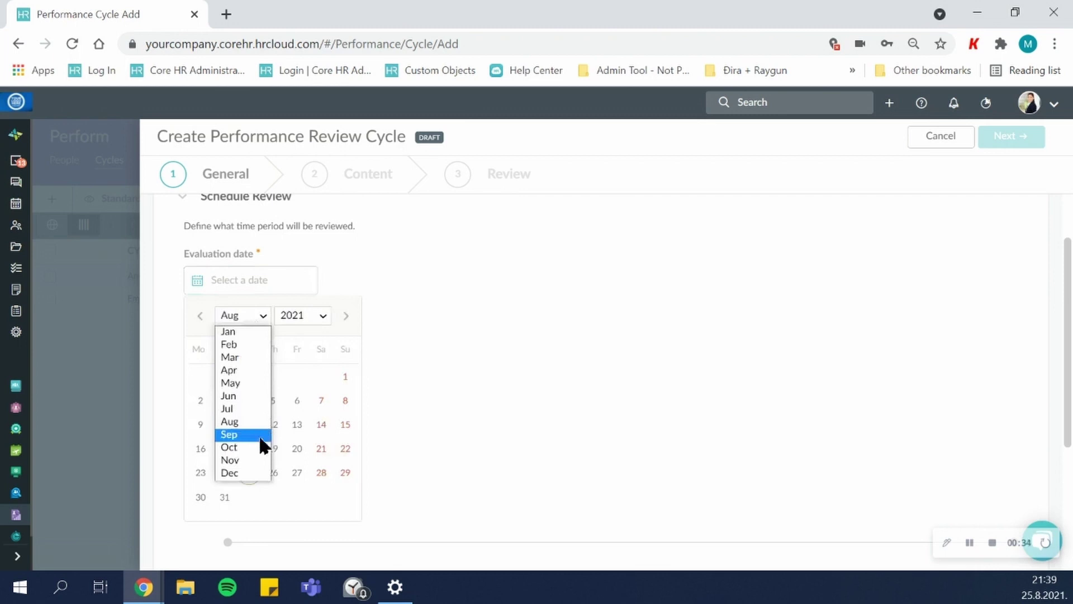
{"action": "left_click", "coordinate": [240, 434]}
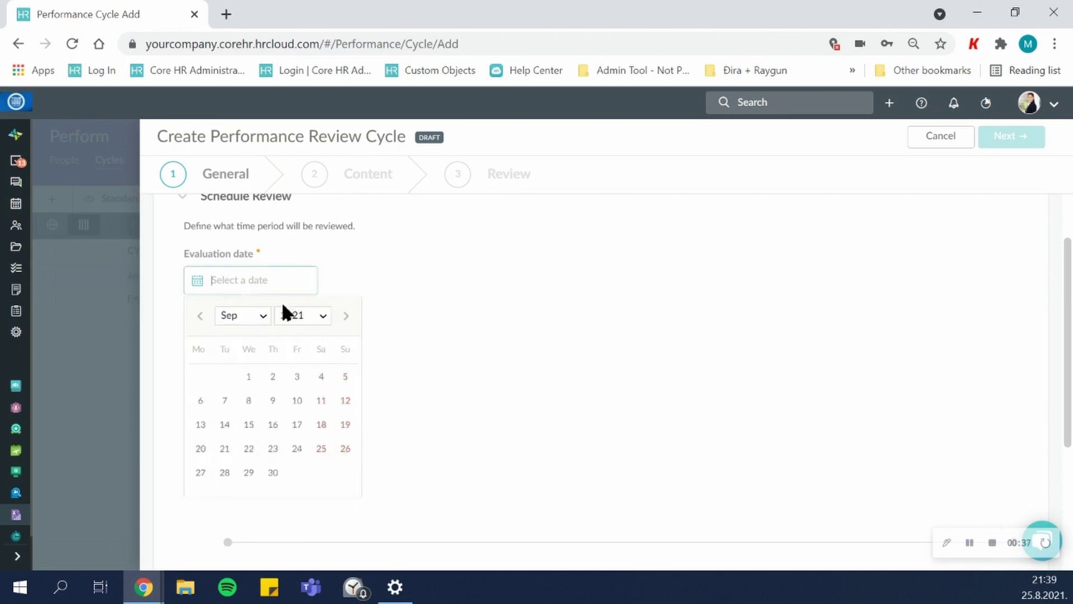
{"action": "left_click", "coordinate": [273, 473]}
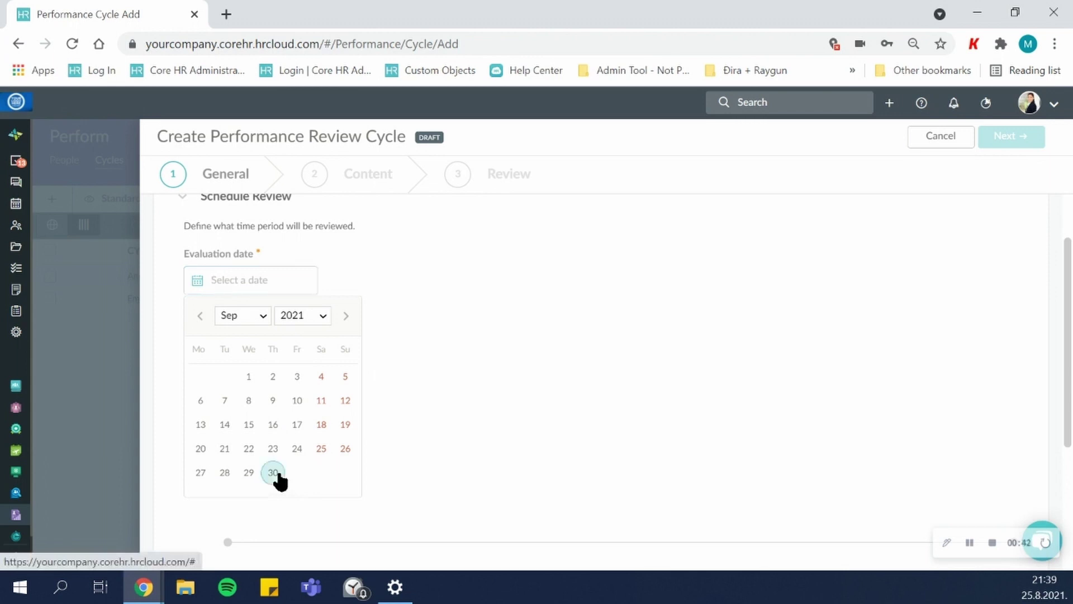
Enable Self and Manager reviews, with the manager review visible 60 days before evaluation.
{"action": "scroll", "coordinate": [421, 336], "scroll_direction": "down", "scroll_amount": 2}
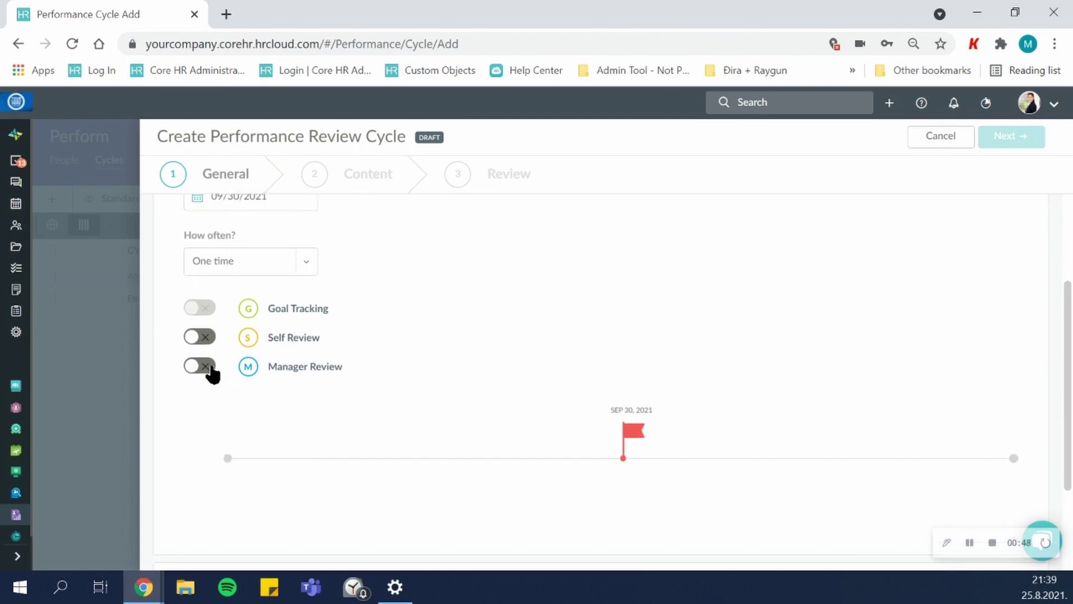
{"action": "left_click", "coordinate": [206, 338]}
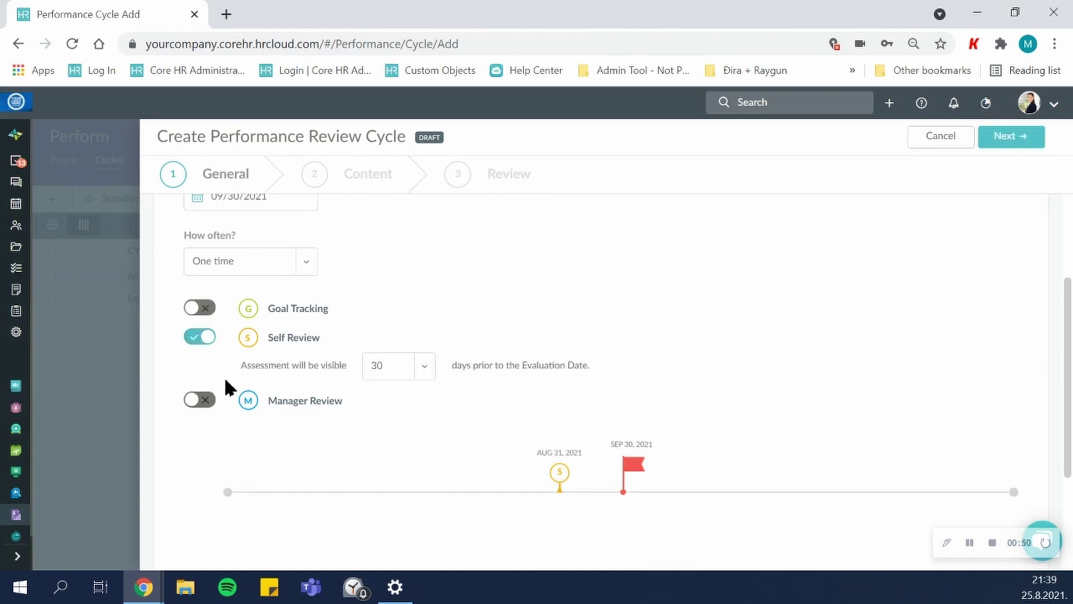
{"action": "left_click", "coordinate": [202, 400]}
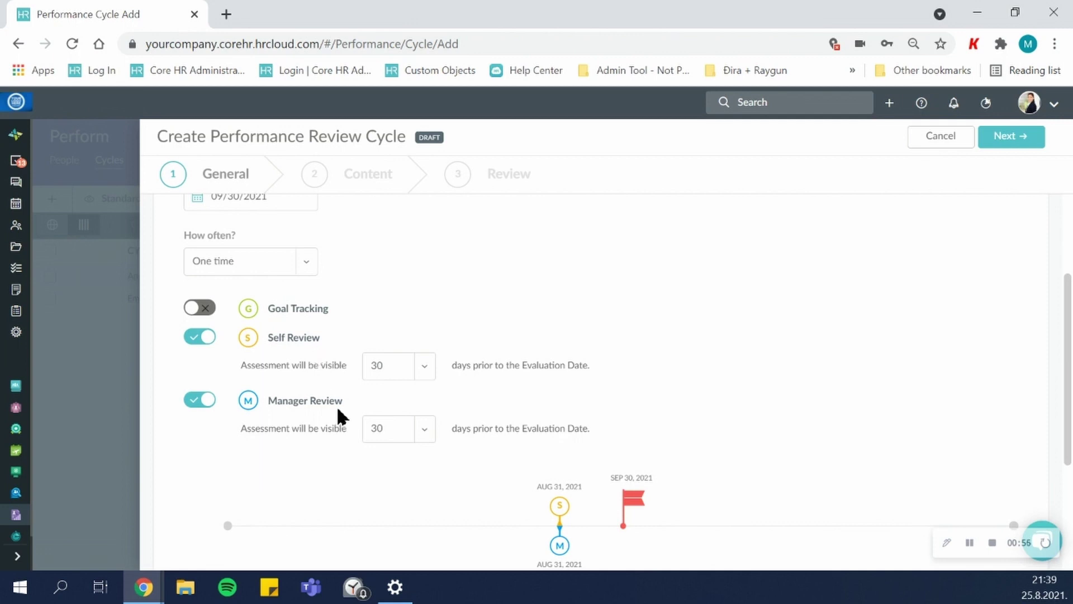
{"action": "left_click", "coordinate": [434, 366]}
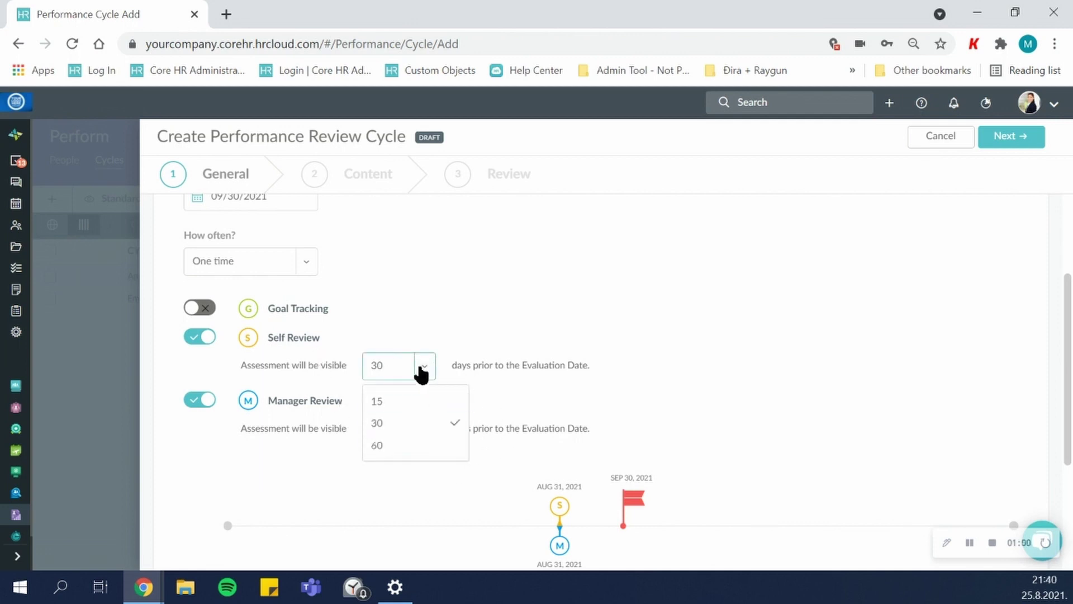
{"action": "left_click", "coordinate": [422, 374]}
{"action": "left_click", "coordinate": [419, 431]}
{"action": "left_click", "coordinate": [407, 506]}
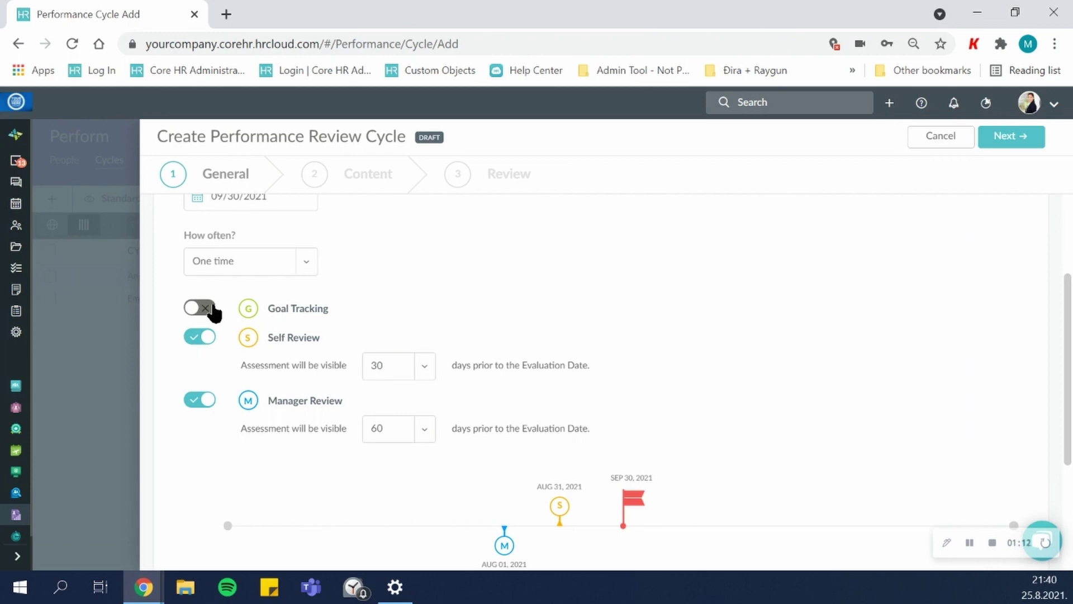
Set the cycle to repeat every 1 Year.
{"action": "left_click", "coordinate": [307, 267]}
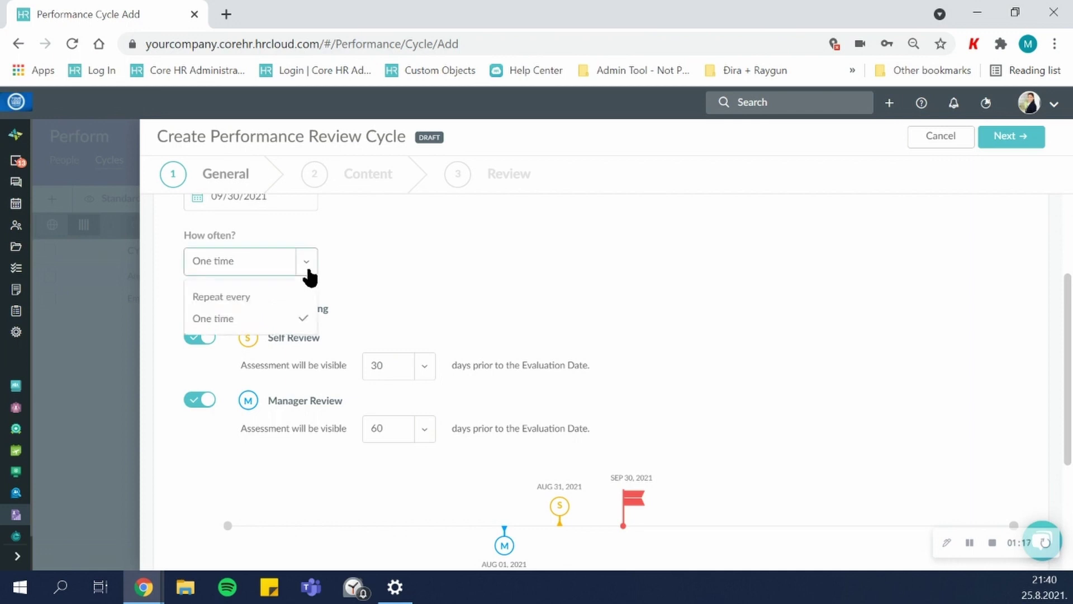
{"action": "left_click", "coordinate": [279, 297]}
{"action": "left_click", "coordinate": [343, 257]}
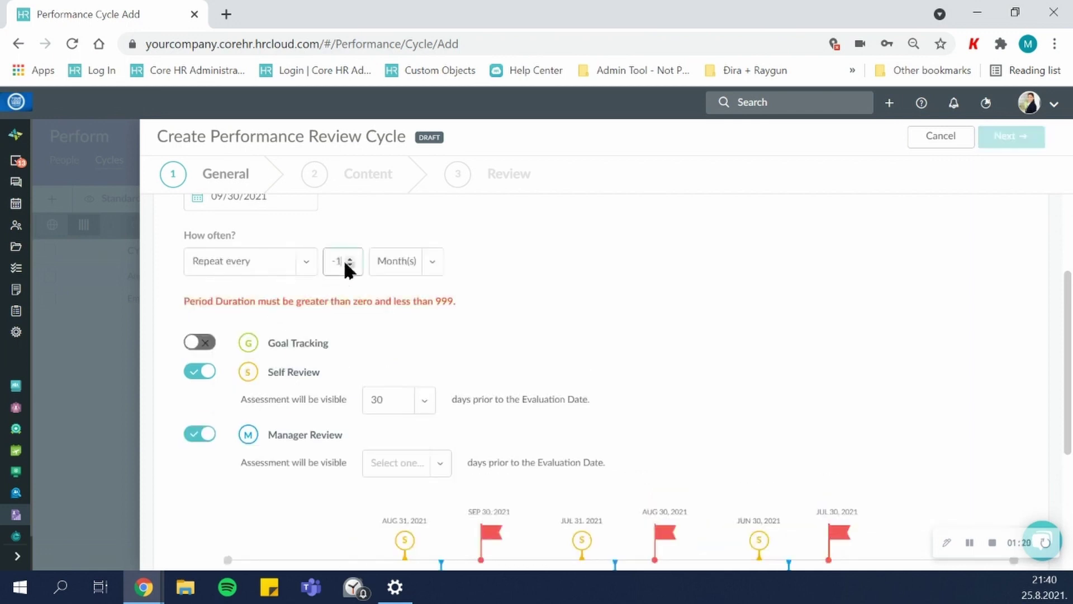
{"action": "type", "text": "1"}
{"action": "left_click", "coordinate": [395, 265]}
{"action": "left_click", "coordinate": [452, 320]}
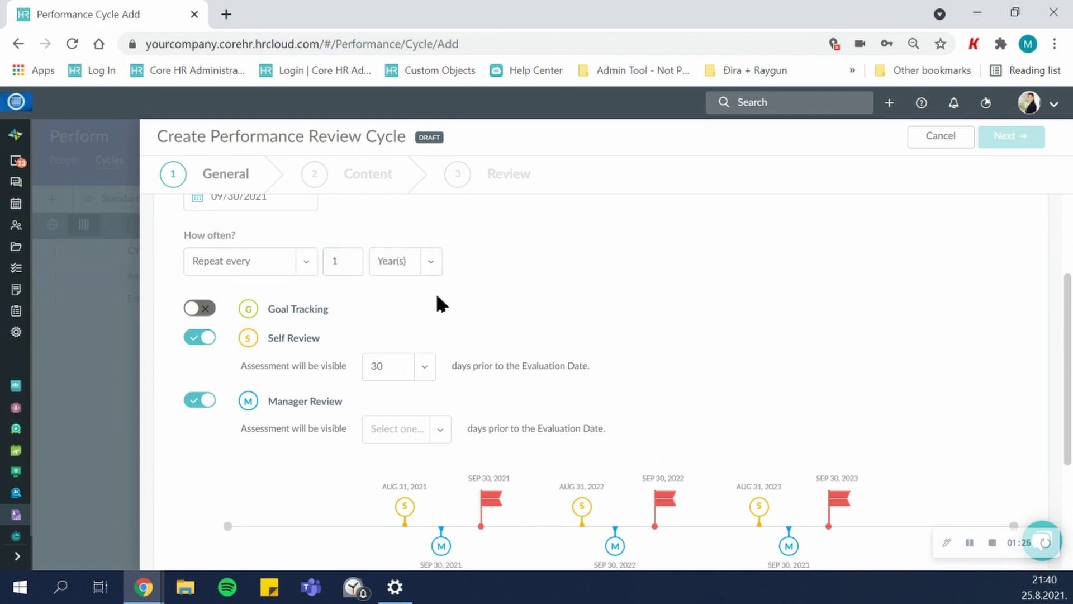
Switch the review frequency back to One time.
{"action": "scroll", "coordinate": [467, 308], "scroll_direction": "down", "scroll_amount": 1}
{"action": "scroll", "coordinate": [469, 316], "scroll_direction": "down", "scroll_amount": 3}
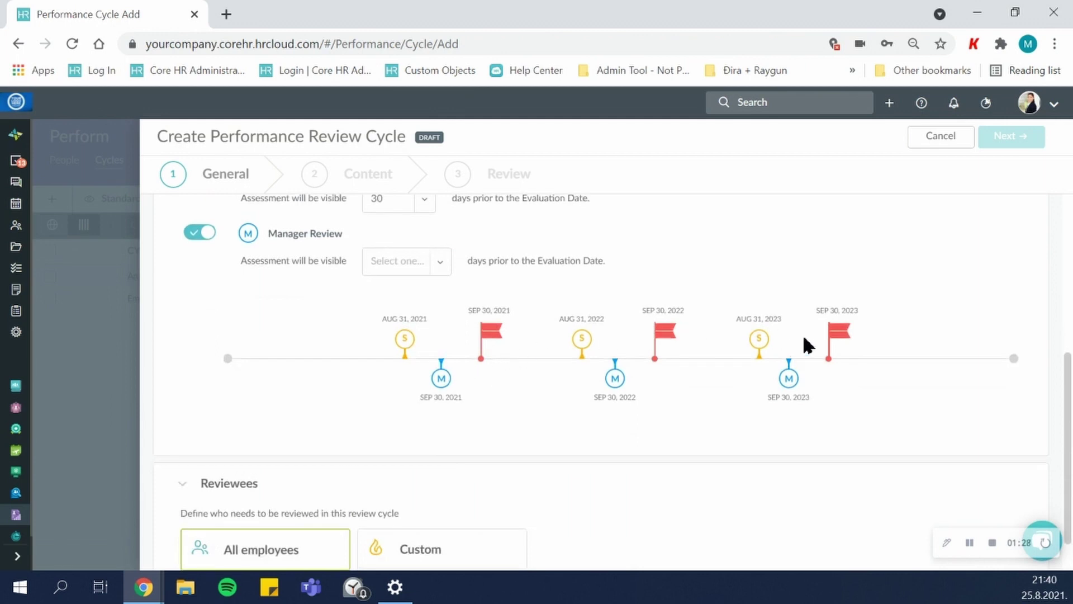
{"action": "scroll", "coordinate": [654, 361], "scroll_direction": "up", "scroll_amount": 2}
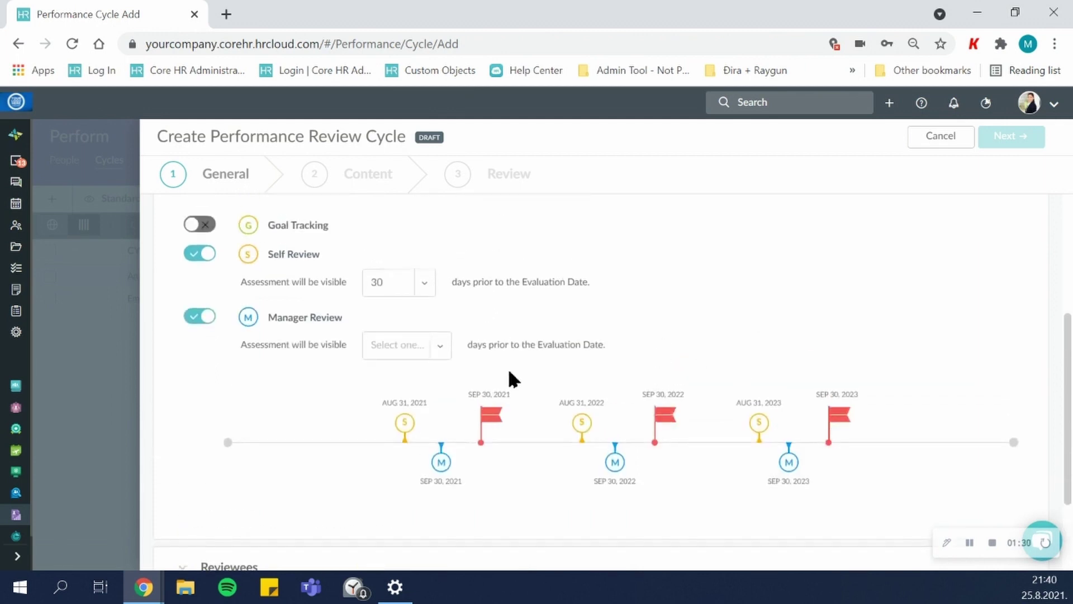
{"action": "scroll", "coordinate": [508, 367], "scroll_direction": "up", "scroll_amount": 2}
{"action": "left_click", "coordinate": [302, 266]}
{"action": "left_click", "coordinate": [283, 320]}
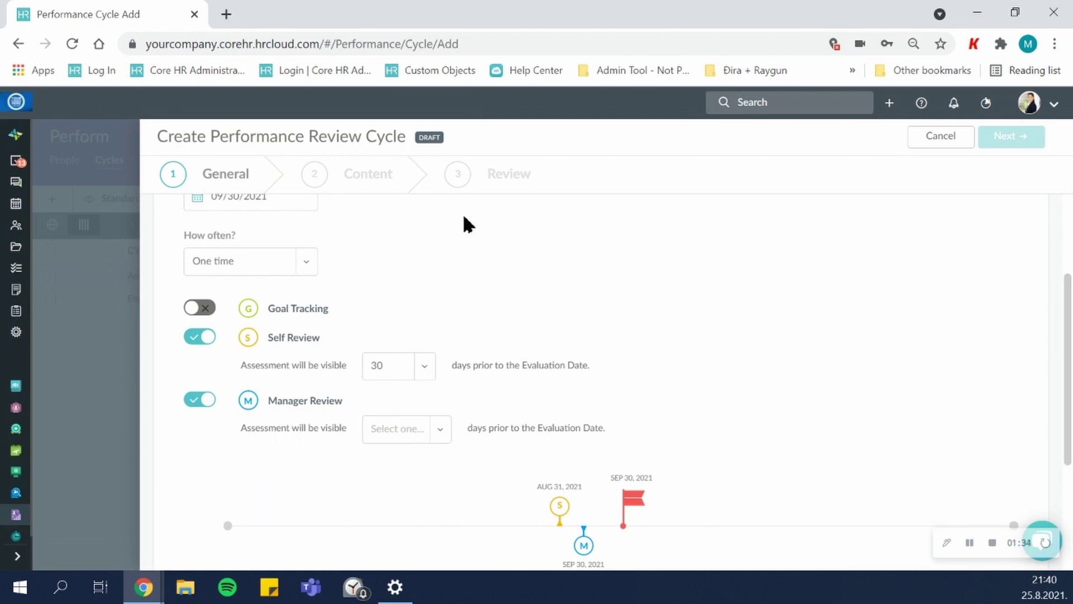
{"action": "scroll", "coordinate": [441, 217], "scroll_direction": "up", "scroll_amount": 2}
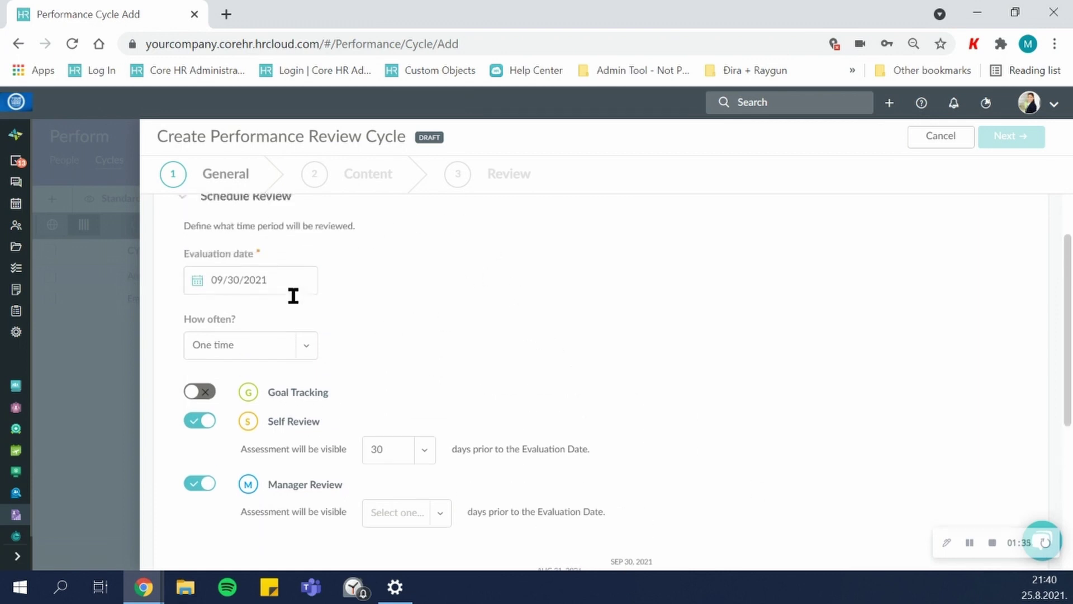
Try Custom reviewees by adding a condition row and browsing the employee parameters.
{"action": "left_click", "coordinate": [185, 204]}
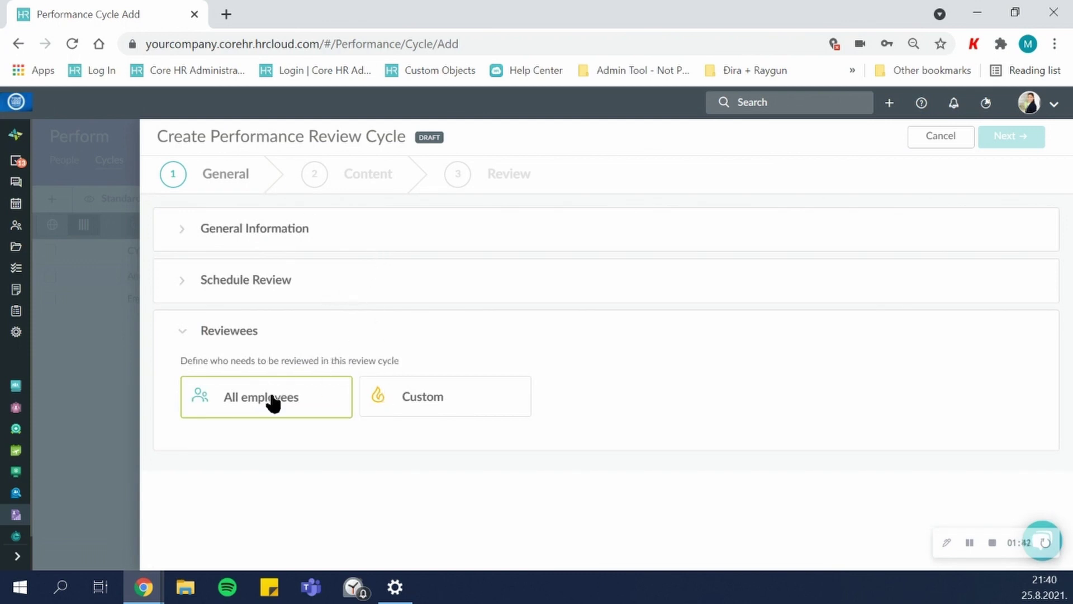
{"action": "left_click", "coordinate": [457, 404]}
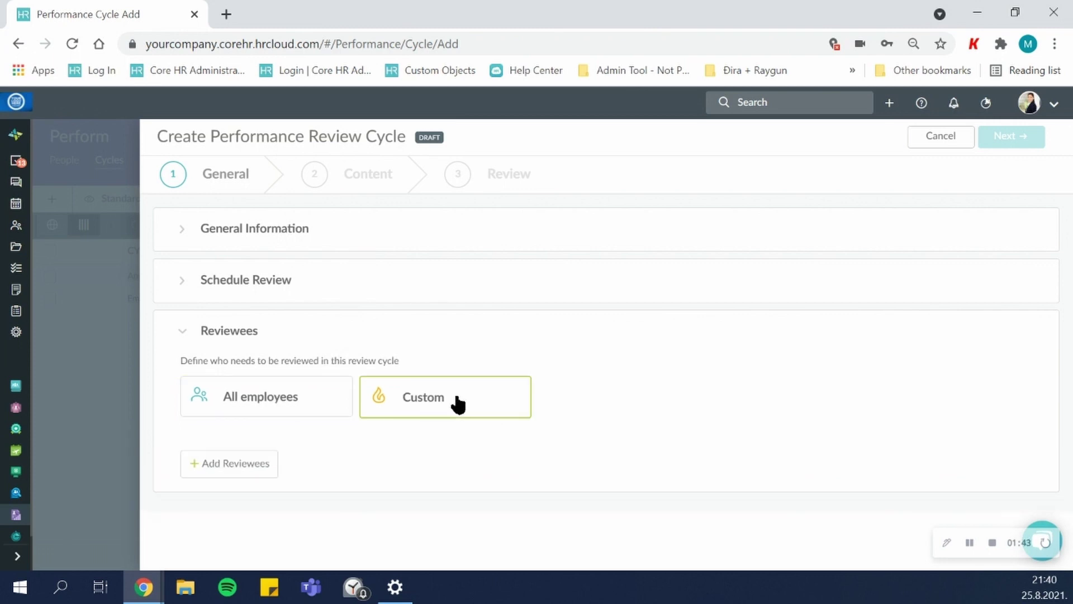
{"action": "left_click", "coordinate": [240, 474]}
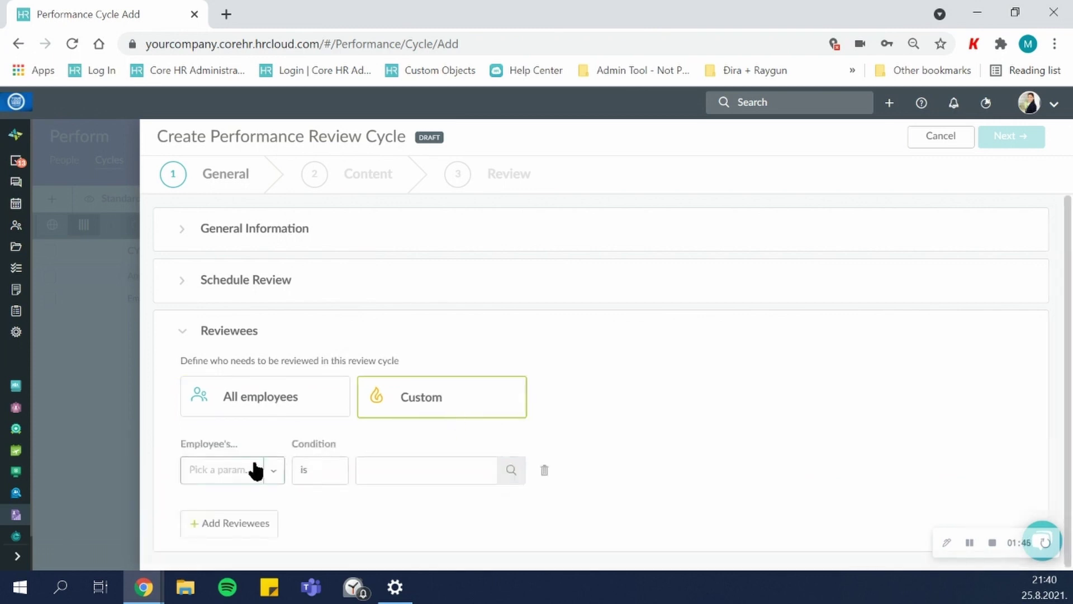
{"action": "left_click", "coordinate": [256, 471]}
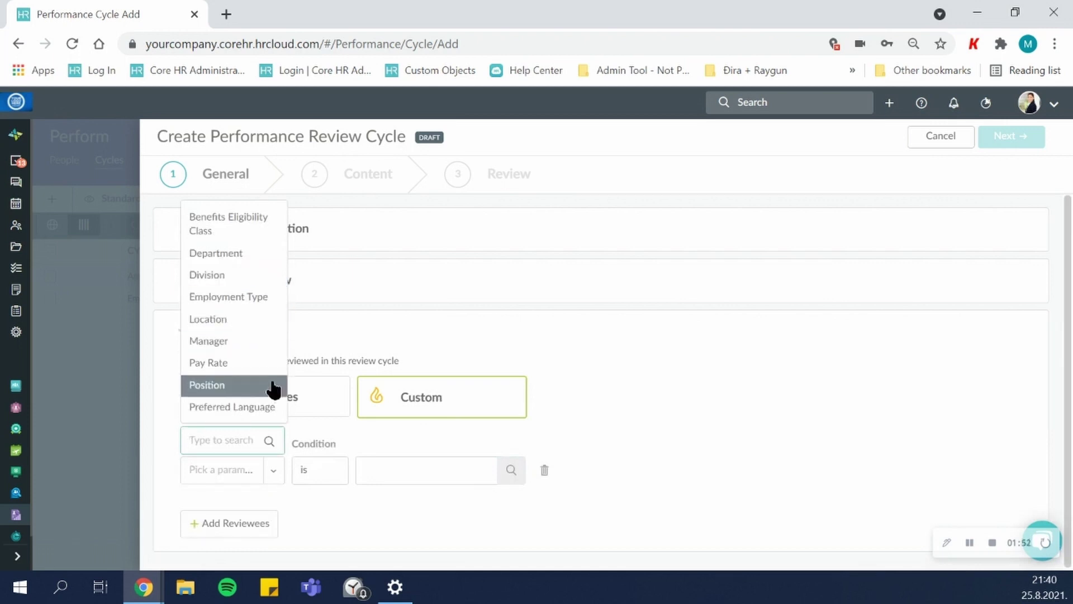
{"action": "left_click", "coordinate": [565, 346]}
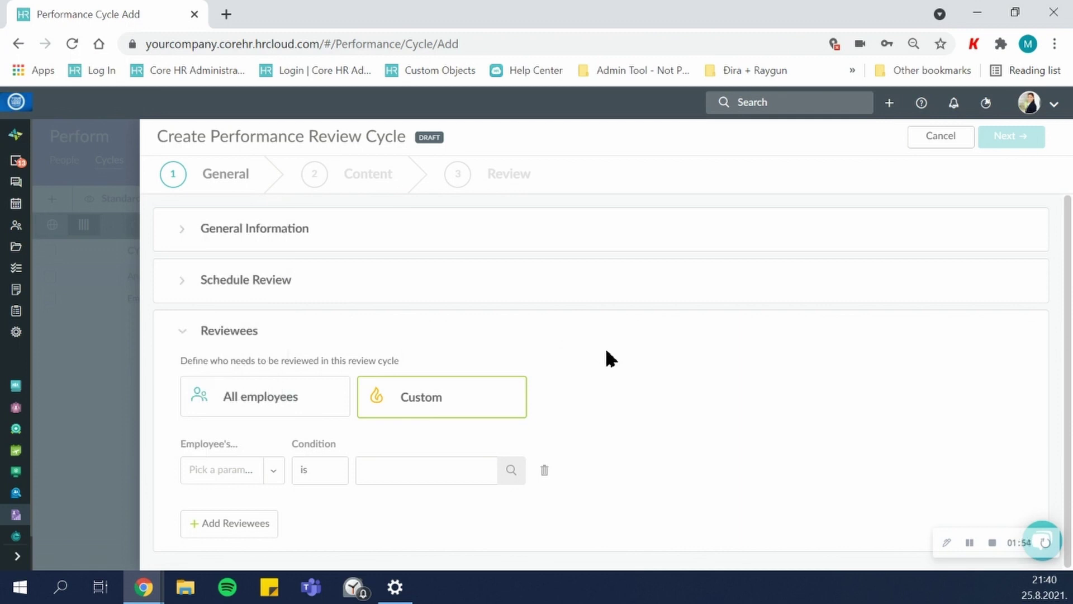
Revert reviewees to All employees and re-expand the Schedule Review section.
{"action": "left_click", "coordinate": [296, 399]}
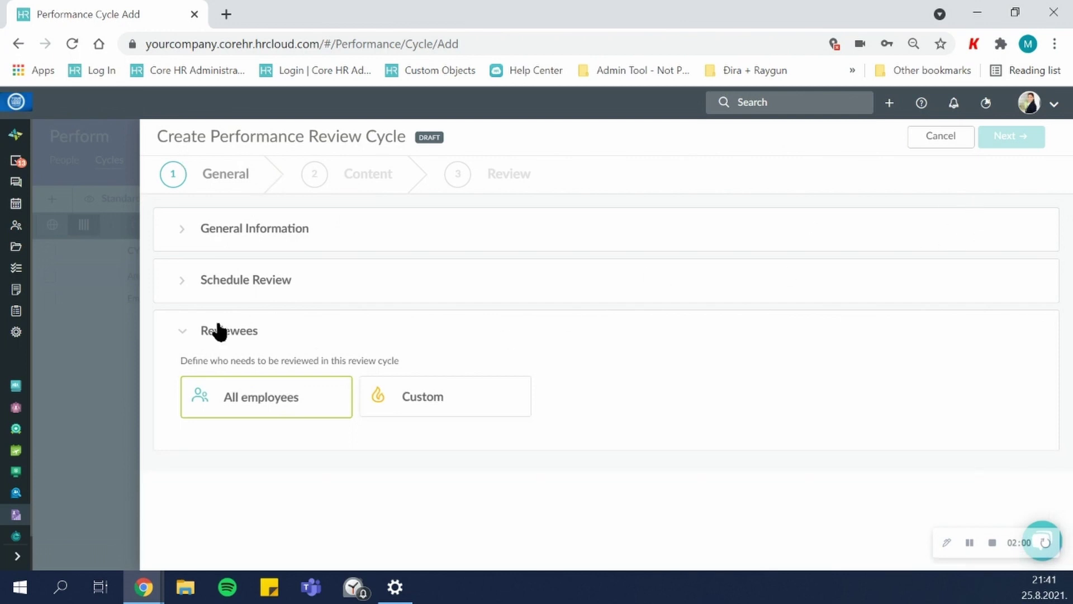
{"action": "left_click", "coordinate": [187, 338]}
{"action": "left_click", "coordinate": [186, 330]}
{"action": "left_click", "coordinate": [186, 299]}
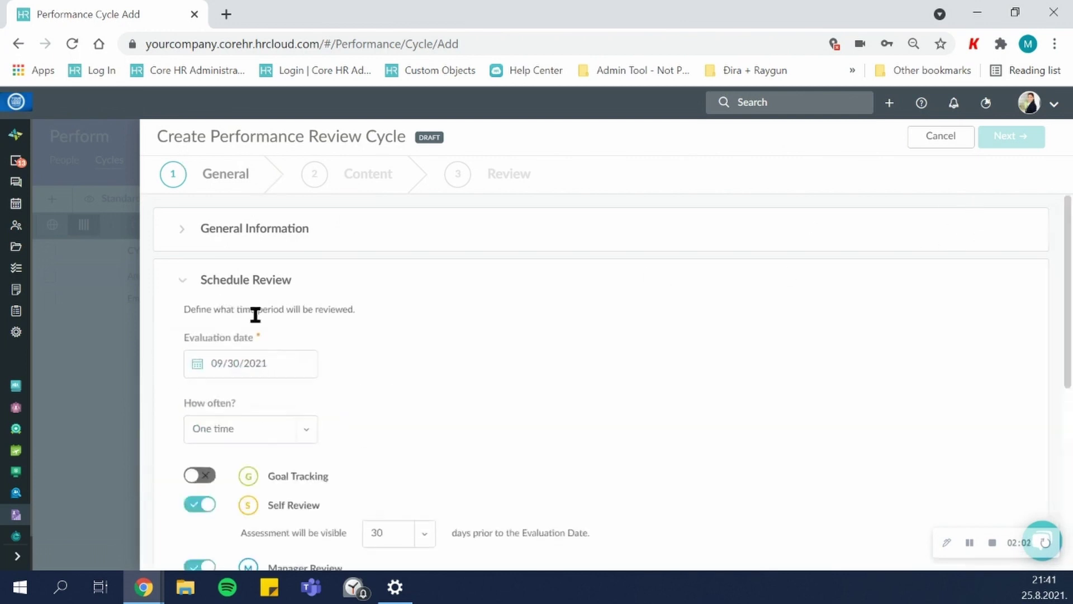
{"action": "scroll", "coordinate": [369, 350], "scroll_direction": "down", "scroll_amount": 2}
{"action": "scroll", "coordinate": [419, 335], "scroll_direction": "down", "scroll_amount": 5}
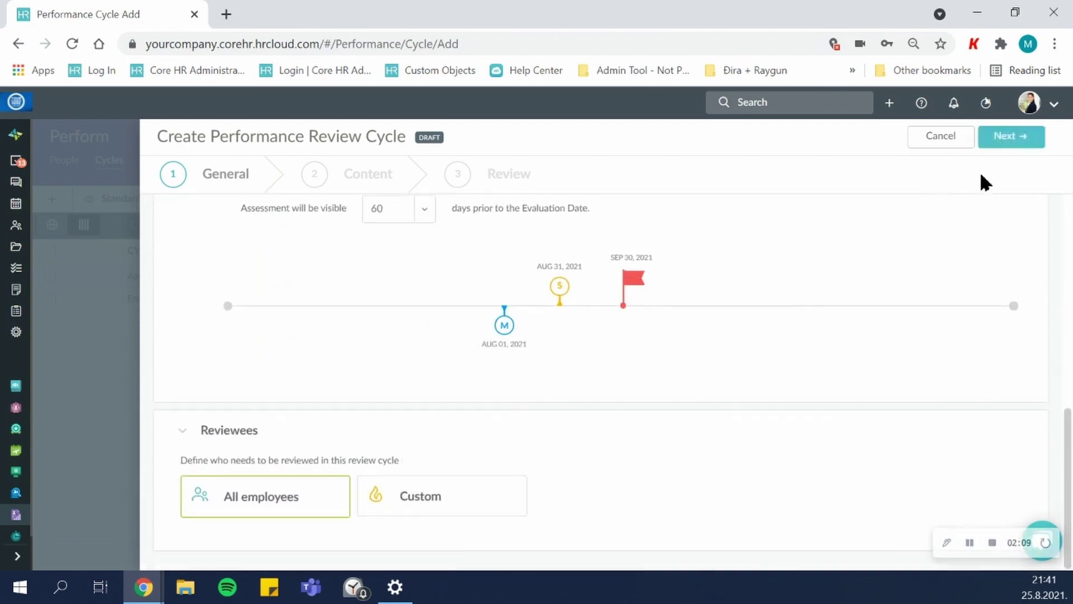
Move on to the cycle's content step.
{"action": "left_click", "coordinate": [1028, 136]}
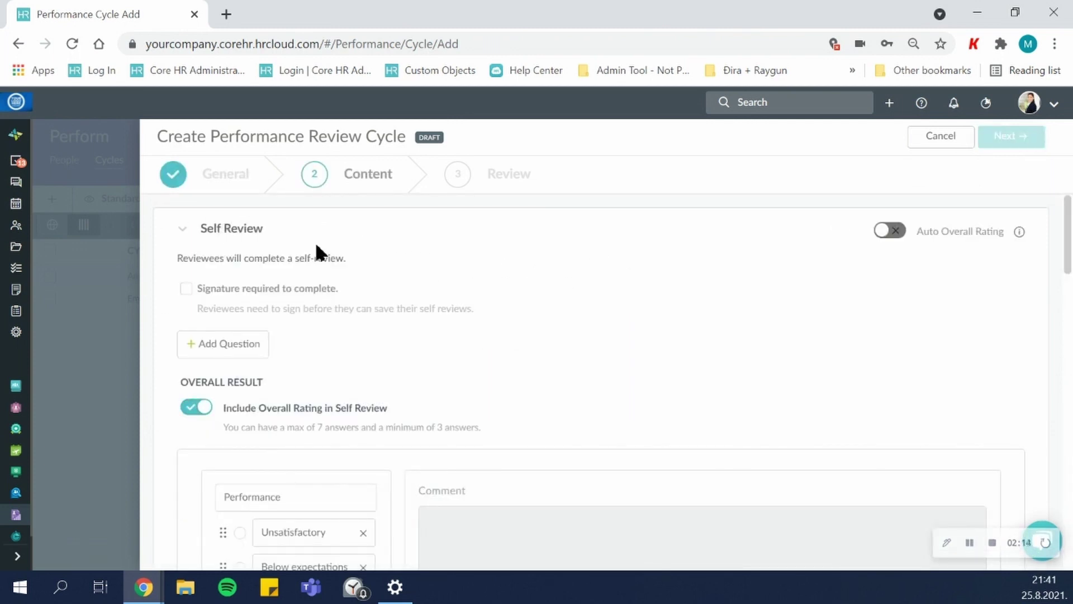
{"action": "scroll", "coordinate": [412, 271], "scroll_direction": "down", "scroll_amount": 10}
{"action": "scroll", "coordinate": [413, 279], "scroll_direction": "down", "scroll_amount": 5}
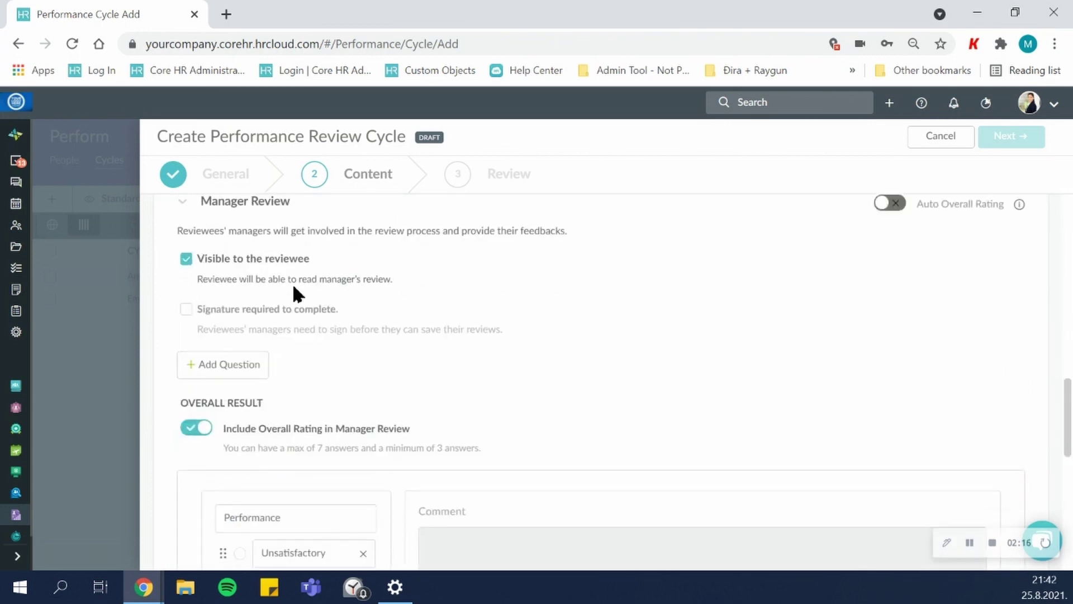
{"action": "scroll", "coordinate": [415, 293], "scroll_direction": "up", "scroll_amount": 5}
{"action": "scroll", "coordinate": [414, 291], "scroll_direction": "up", "scroll_amount": 10}
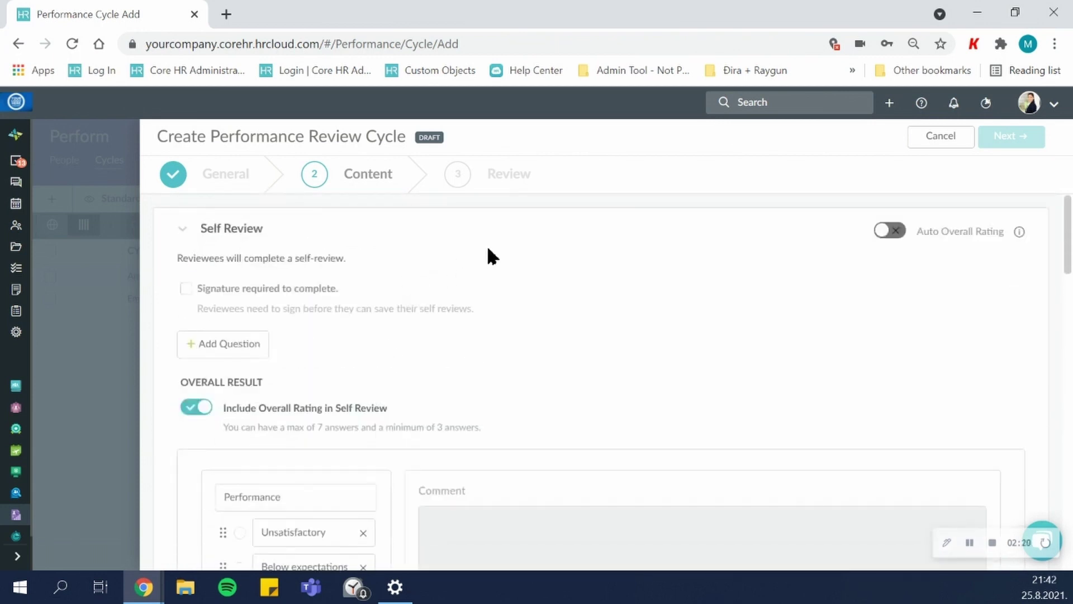
Add a self-review question 'Question 1' with rating options enabled.
{"action": "left_click", "coordinate": [253, 350]}
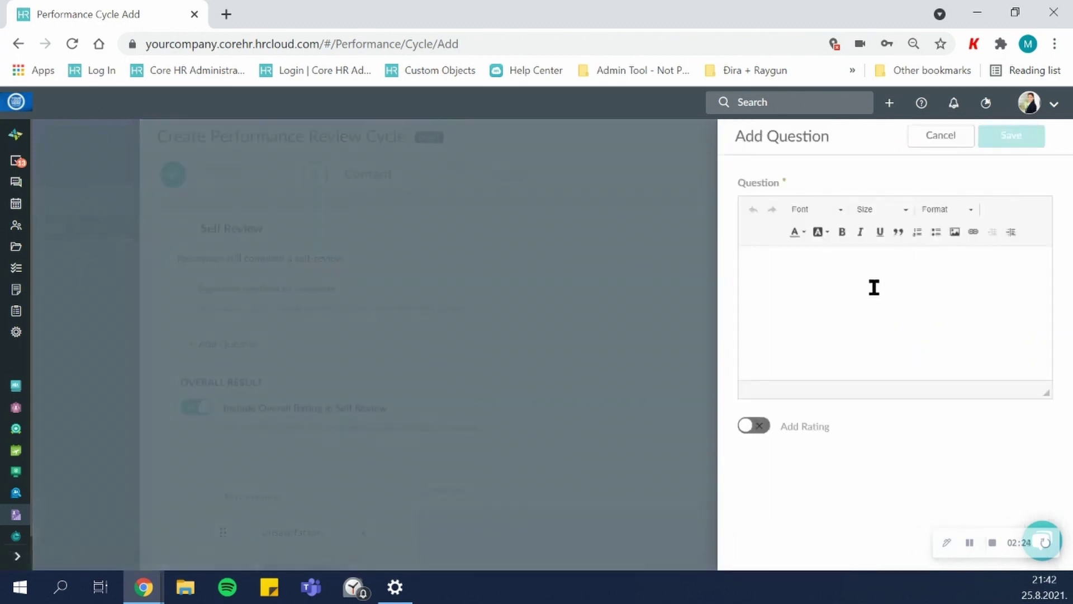
{"action": "left_click", "coordinate": [872, 291]}
{"action": "type", "text": "Question 1"}
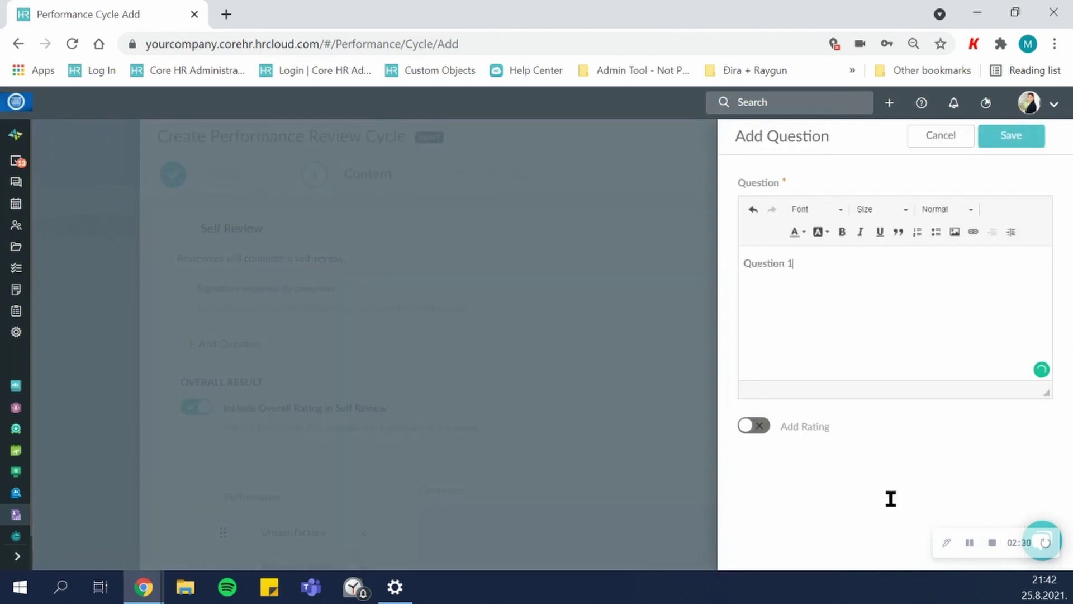
{"action": "left_click", "coordinate": [760, 426]}
{"action": "scroll", "coordinate": [917, 407], "scroll_direction": "down", "scroll_amount": 2}
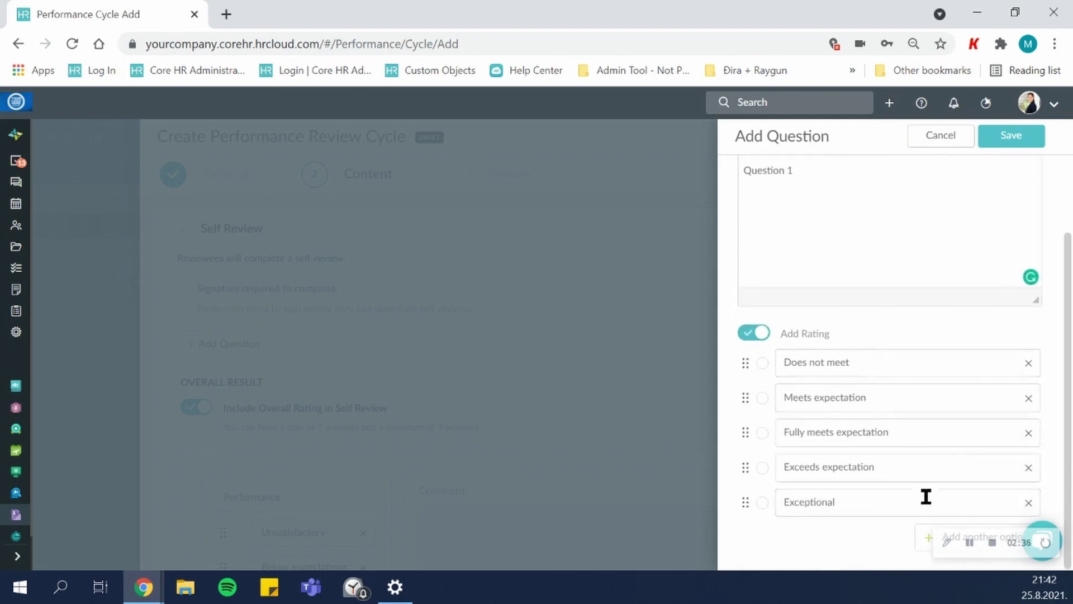
Remove the Exceptional and Exceeds expectation options from Question 1 and add an empty option.
{"action": "left_click", "coordinate": [1029, 502]}
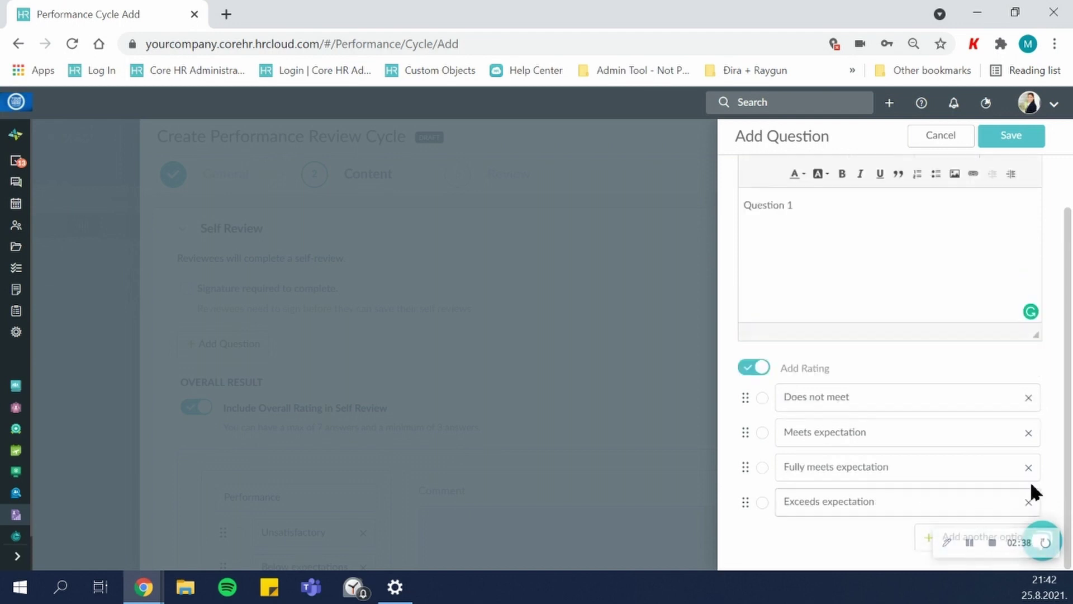
{"action": "left_click", "coordinate": [1029, 500]}
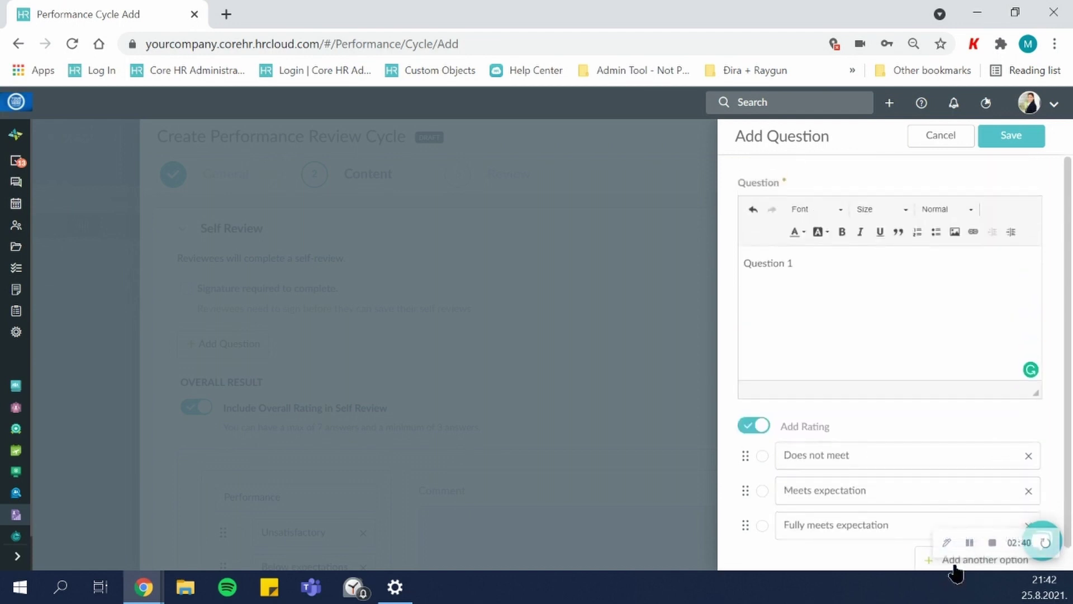
{"action": "left_click", "coordinate": [953, 563]}
{"action": "scroll", "coordinate": [794, 495], "scroll_direction": "down", "scroll_amount": 1}
Rename Question 1's rating options to 1, 2, 3 and 4, then save the question.
{"action": "triple_click", "coordinate": [862, 396]}
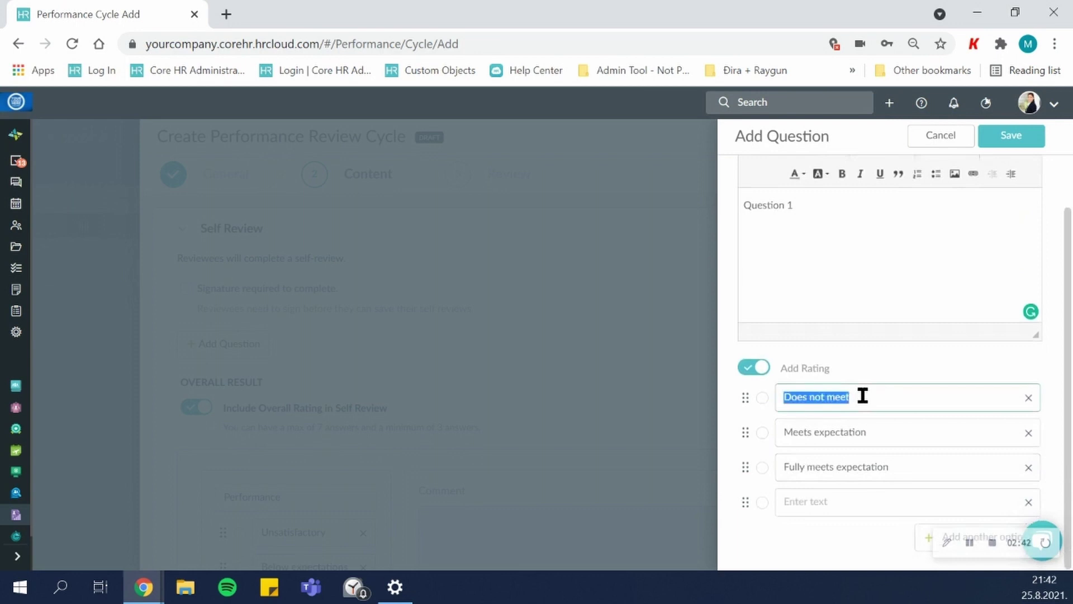
{"action": "type", "text": "1"}
{"action": "triple_click", "coordinate": [896, 431]}
{"action": "type", "text": "2"}
{"action": "triple_click", "coordinate": [905, 467]}
{"action": "type", "text": "3"}
{"action": "left_click", "coordinate": [890, 498]}
{"action": "type", "text": "4"}
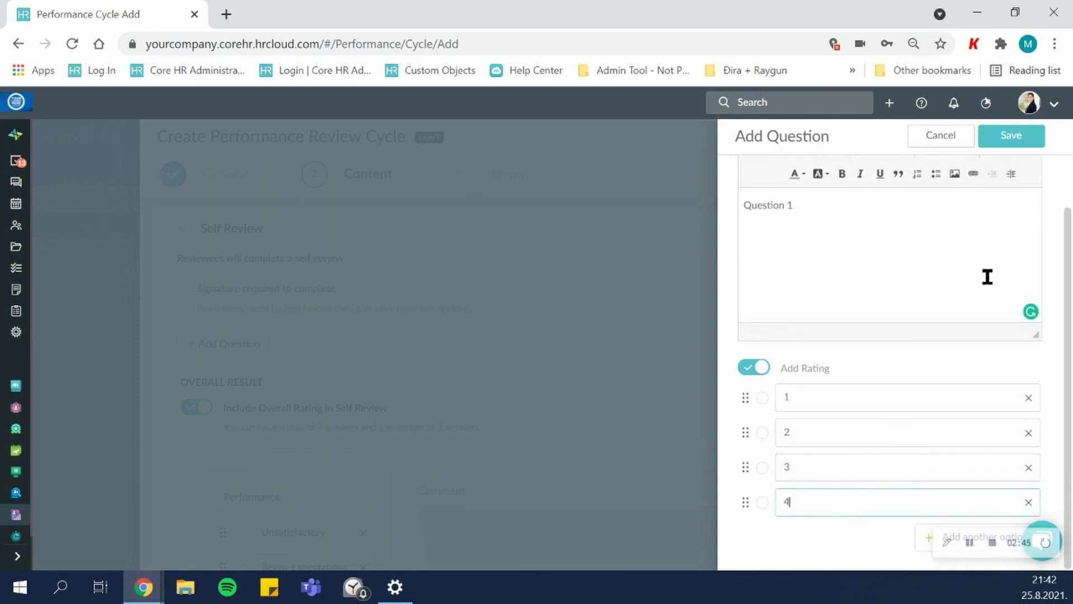
{"action": "left_click", "coordinate": [1023, 139]}
Add 'Question 2' with rating options and remove its Exceptional option.
{"action": "scroll", "coordinate": [271, 406], "scroll_direction": "down", "scroll_amount": 1}
{"action": "left_click", "coordinate": [247, 428]}
{"action": "type", "text": "Question 2"}
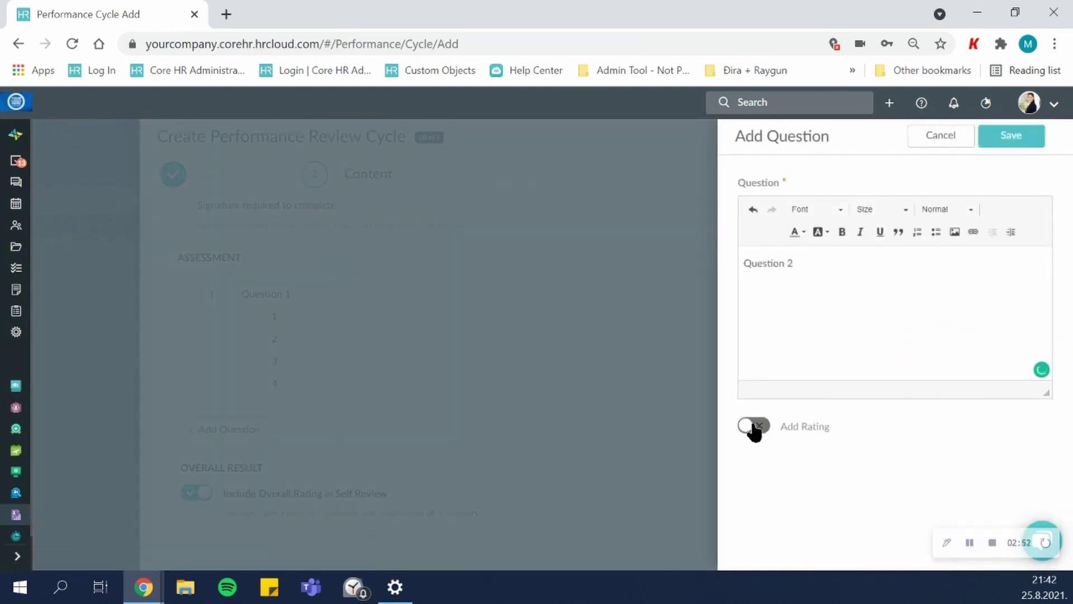
{"action": "left_click", "coordinate": [752, 427]}
{"action": "scroll", "coordinate": [815, 450], "scroll_direction": "down", "scroll_amount": 2}
{"action": "left_click", "coordinate": [1025, 496]}
Rename Question 2's rating options to 1, 2, 3 and 4, then save the question.
{"action": "left_click", "coordinate": [893, 403]}
{"action": "triple_click", "coordinate": [893, 403]}
{"action": "type", "text": "1"}
{"action": "triple_click", "coordinate": [917, 432]}
{"action": "type", "text": "2"}
{"action": "triple_click", "coordinate": [922, 466]}
{"action": "type", "text": "3"}
{"action": "double_click", "coordinate": [912, 503]}
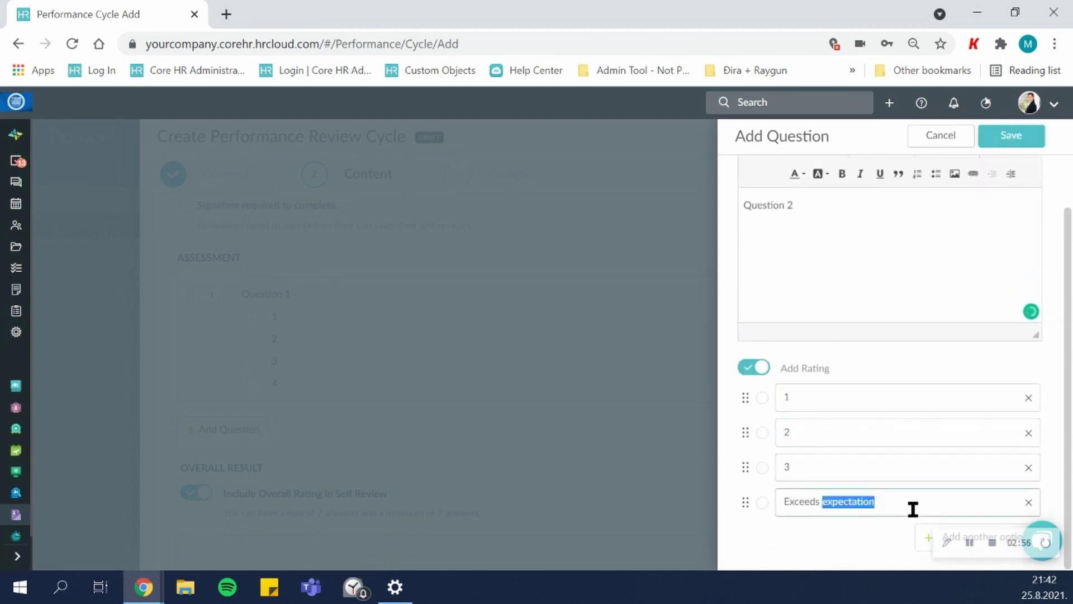
{"action": "triple_click", "coordinate": [913, 503]}
{"action": "type", "text": "4"}
{"action": "left_click", "coordinate": [1025, 136]}
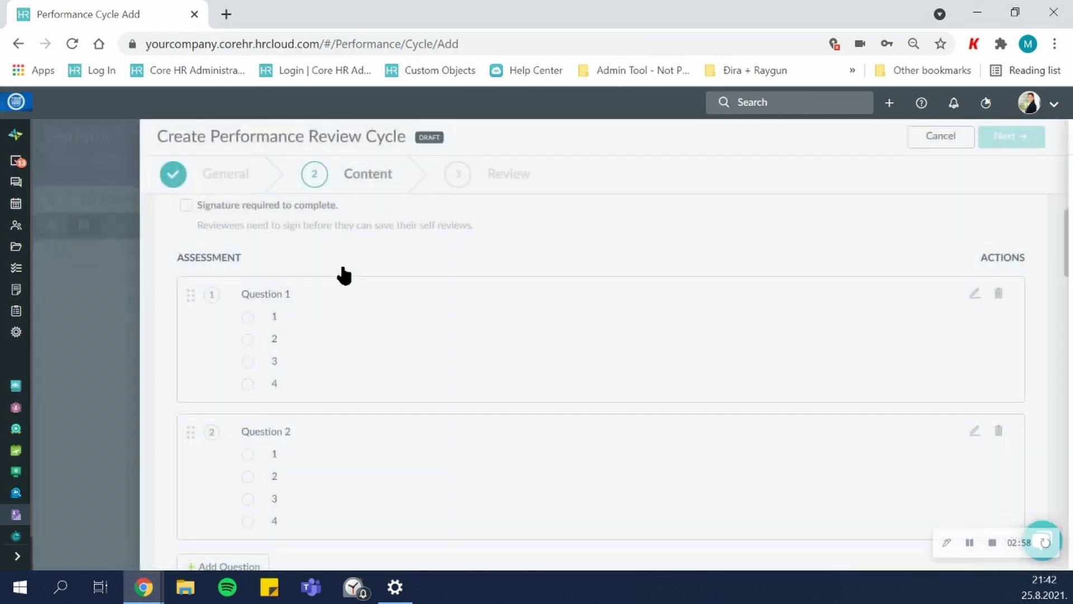
{"action": "scroll", "coordinate": [428, 277], "scroll_direction": "down", "scroll_amount": 12}
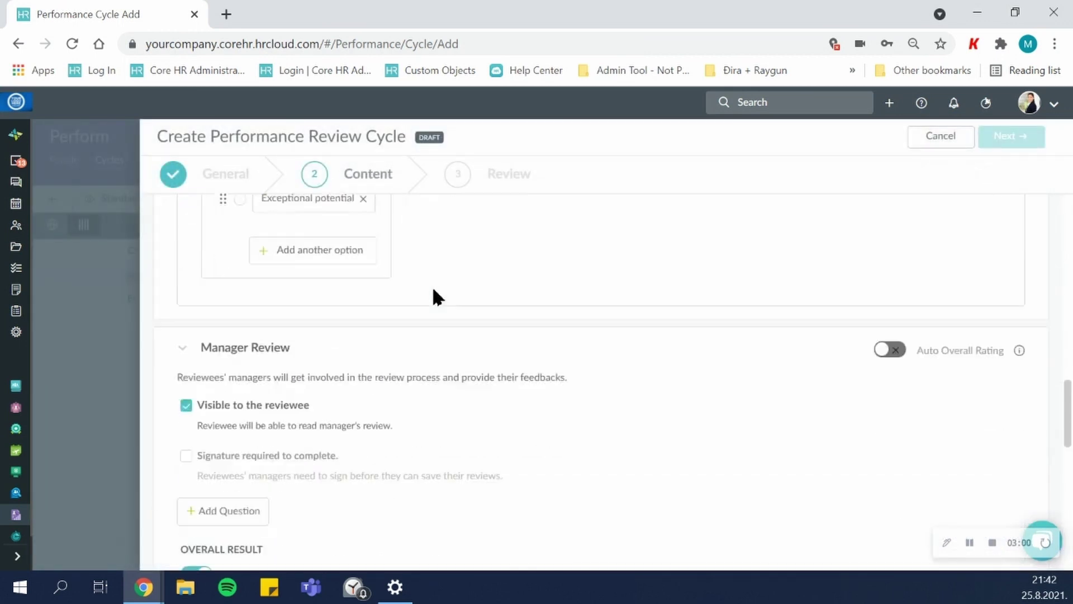
{"action": "scroll", "coordinate": [434, 291], "scroll_direction": "down", "scroll_amount": 3}
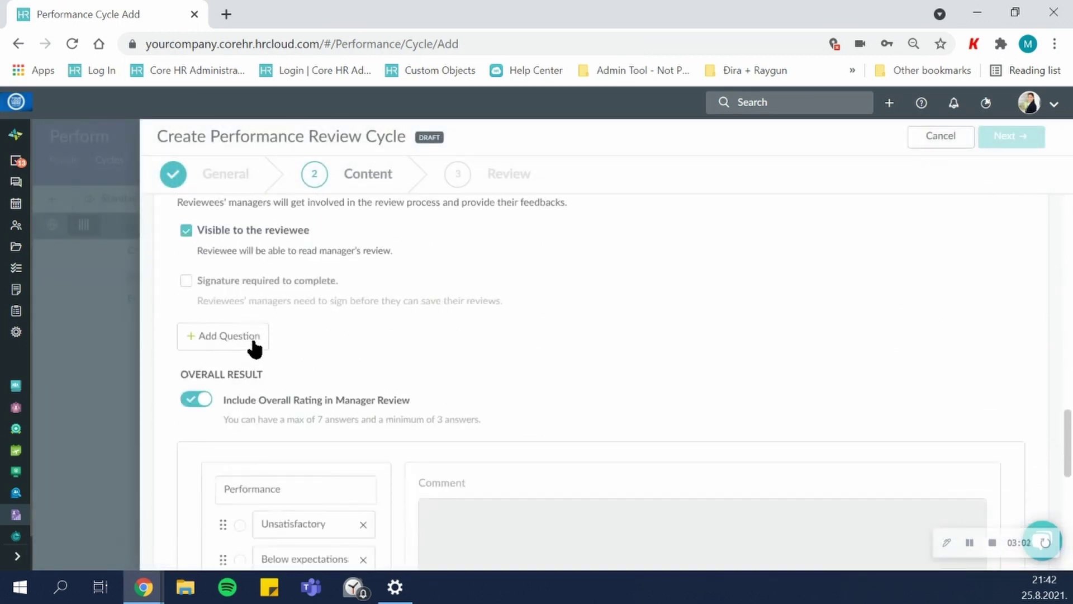
{"action": "scroll", "coordinate": [394, 320], "scroll_direction": "up", "scroll_amount": 12}
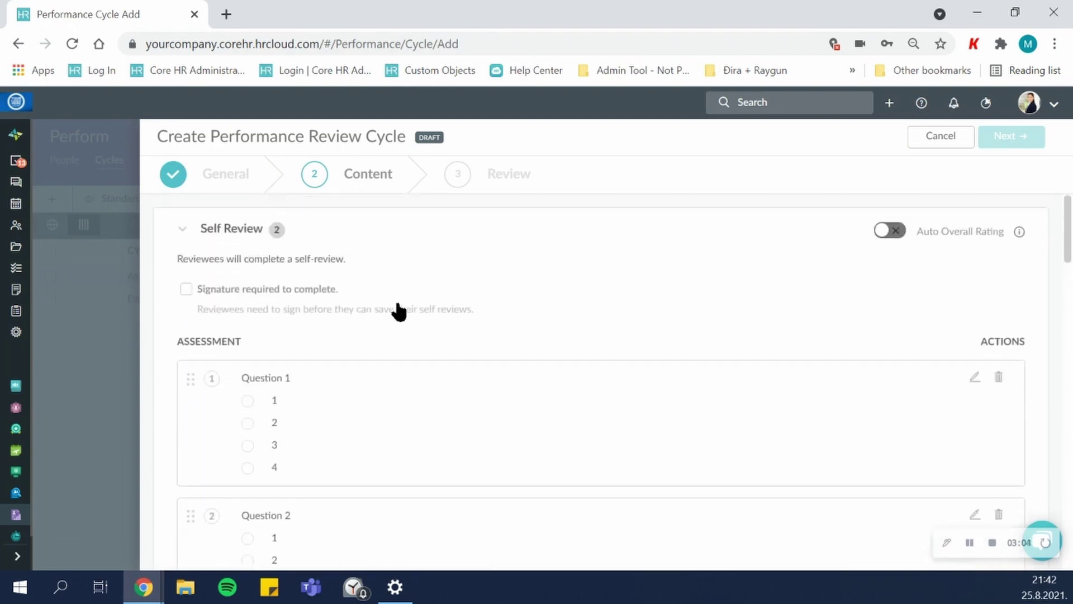
{"action": "left_click", "coordinate": [260, 301]}
{"action": "left_click", "coordinate": [319, 297]}
{"action": "scroll", "coordinate": [414, 289], "scroll_direction": "down", "scroll_amount": 7}
{"action": "left_click", "coordinate": [197, 294]}
{"action": "left_click", "coordinate": [193, 294]}
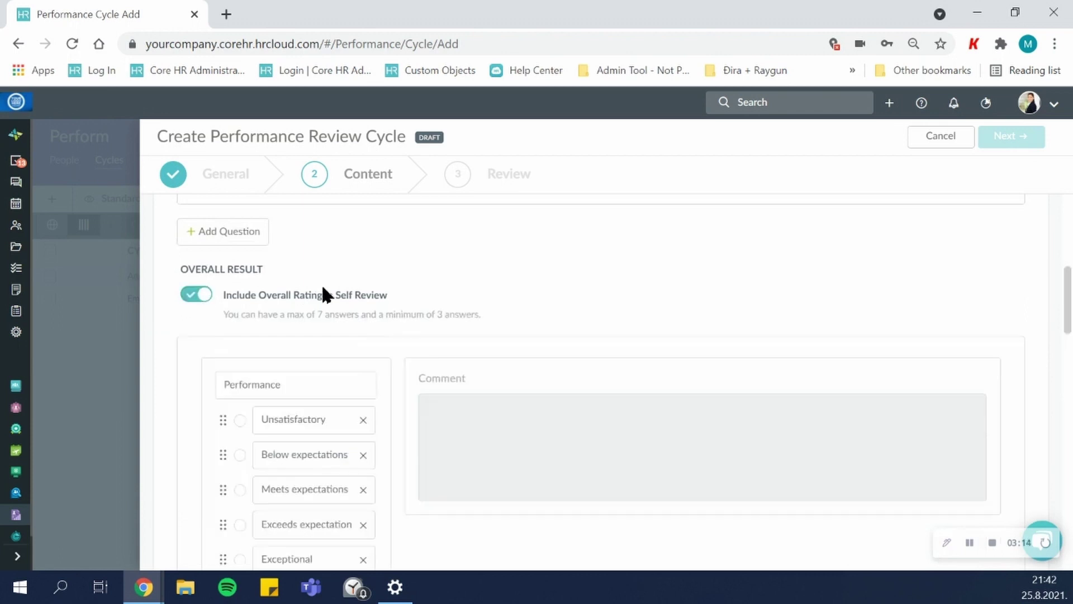
{"action": "scroll", "coordinate": [322, 282], "scroll_direction": "down", "scroll_amount": 3}
{"action": "scroll", "coordinate": [335, 295], "scroll_direction": "down", "scroll_amount": 2}
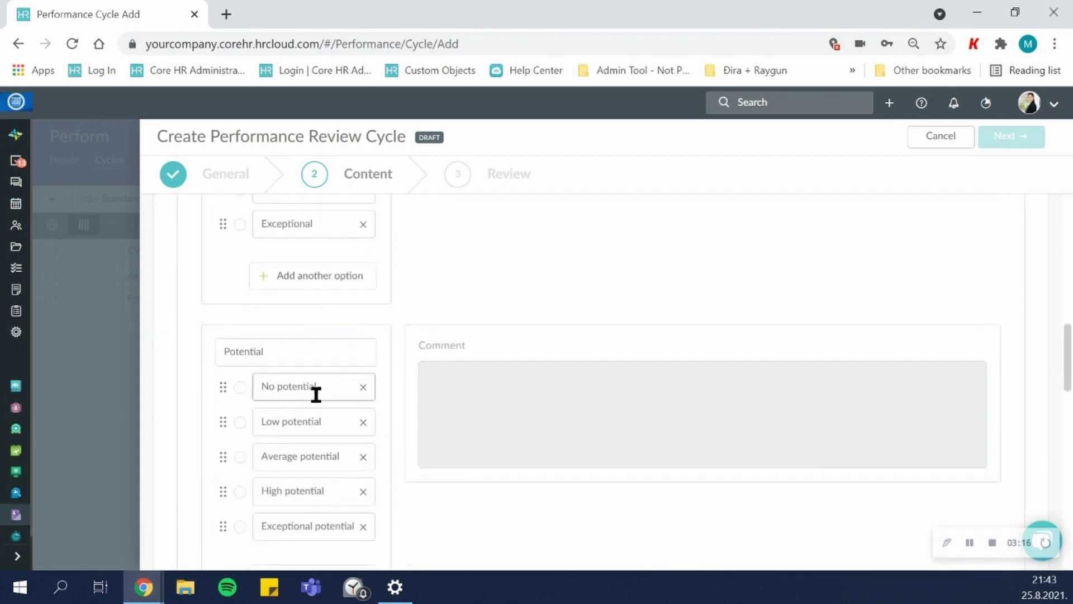
{"action": "scroll", "coordinate": [328, 325], "scroll_direction": "up", "scroll_amount": 5}
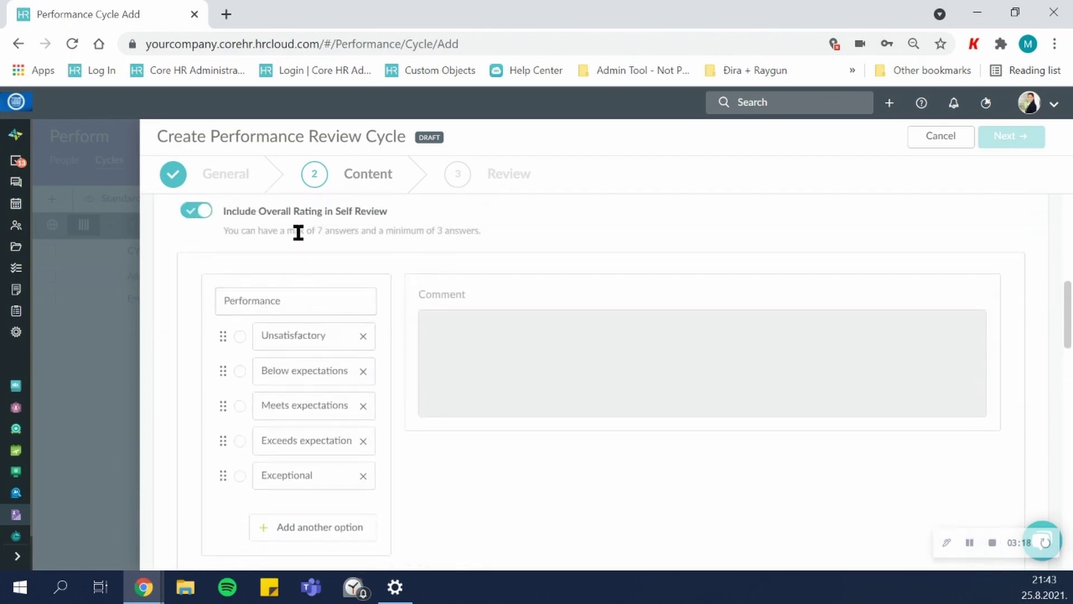
{"action": "scroll", "coordinate": [391, 340], "scroll_direction": "down", "scroll_amount": 3}
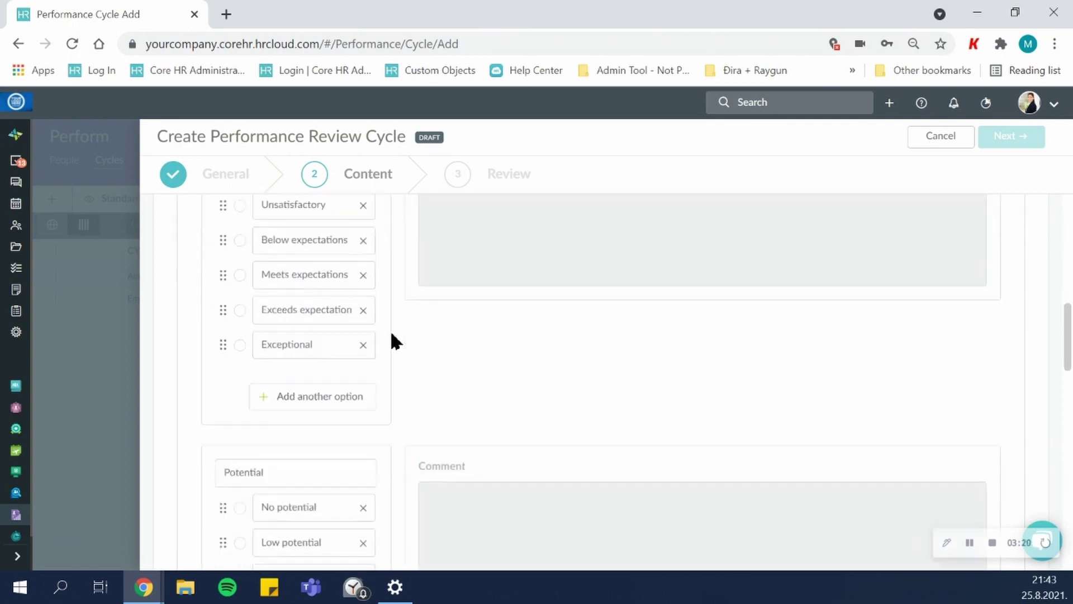
{"action": "scroll", "coordinate": [394, 330], "scroll_direction": "down", "scroll_amount": 12}
{"action": "scroll", "coordinate": [405, 306], "scroll_direction": "up", "scroll_amount": 1}
{"action": "scroll", "coordinate": [407, 299], "scroll_direction": "up", "scroll_amount": 1}
{"action": "scroll", "coordinate": [343, 324], "scroll_direction": "down", "scroll_amount": 5}
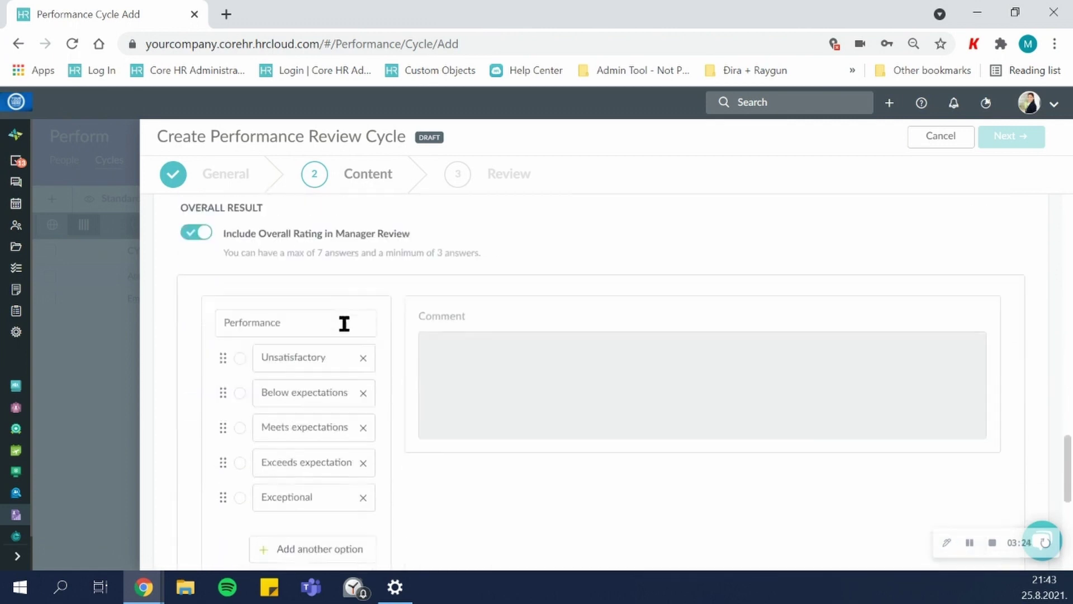
{"action": "left_click", "coordinate": [207, 232]}
{"action": "left_click", "coordinate": [193, 515]}
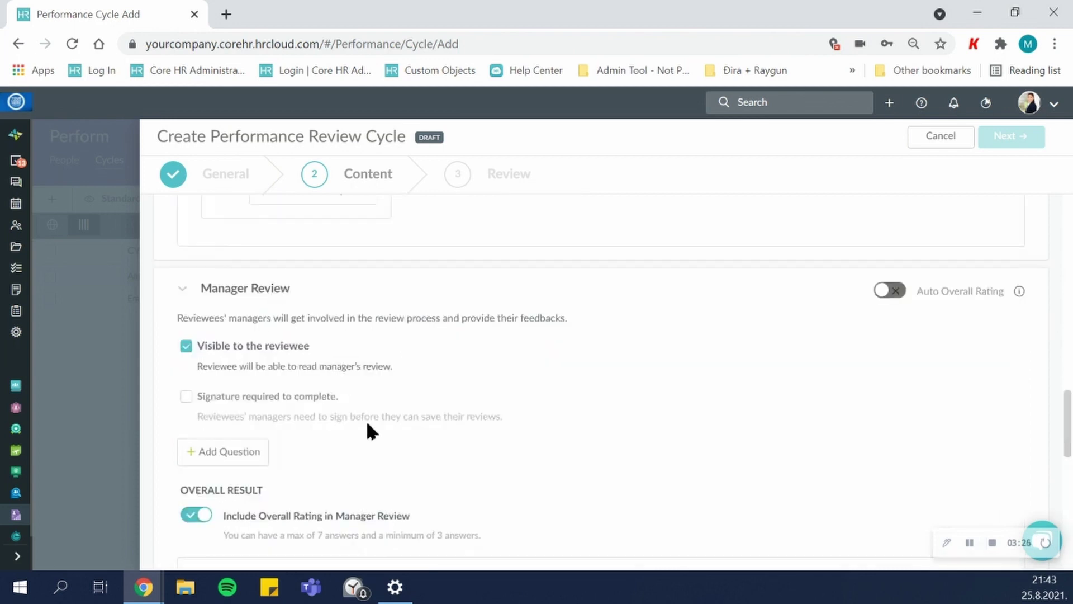
{"action": "scroll", "coordinate": [369, 402], "scroll_direction": "down", "scroll_amount": 5}
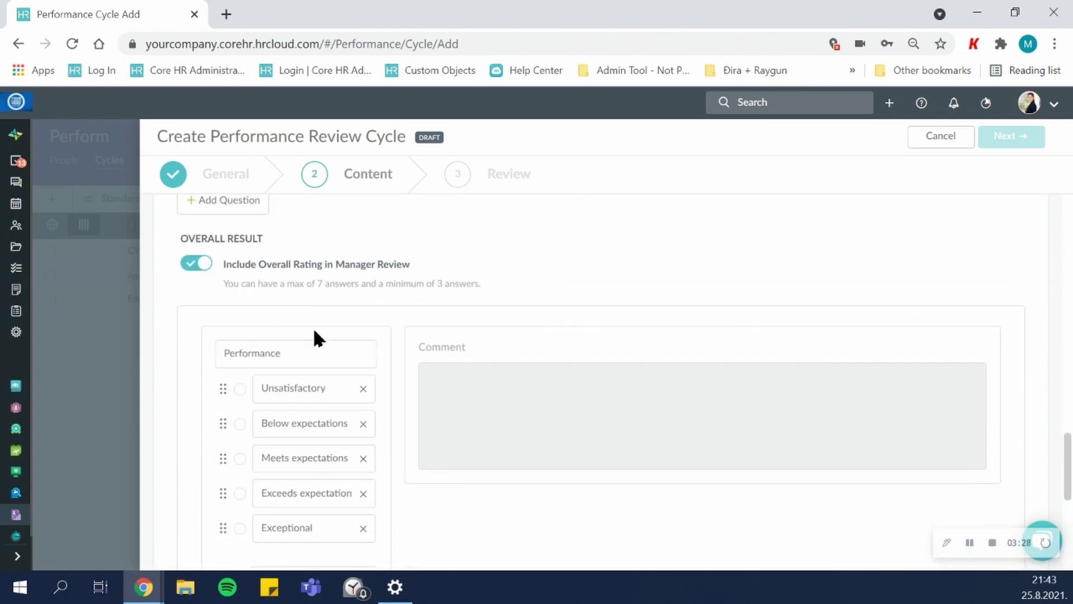
{"action": "scroll", "coordinate": [316, 335], "scroll_direction": "down", "scroll_amount": 2}
{"action": "scroll", "coordinate": [340, 347], "scroll_direction": "up", "scroll_amount": 7}
{"action": "scroll", "coordinate": [340, 348], "scroll_direction": "up", "scroll_amount": 18}
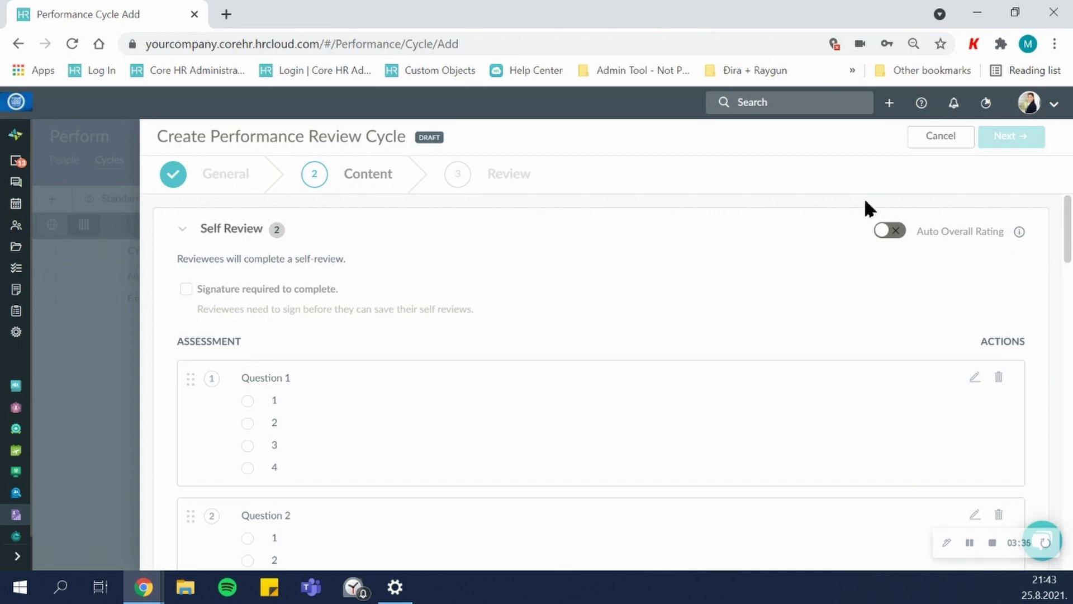
Turn on Auto Overall Rating for the self review.
{"action": "scroll", "coordinate": [492, 263], "scroll_direction": "down", "scroll_amount": 7}
{"action": "scroll", "coordinate": [494, 273], "scroll_direction": "down", "scroll_amount": 2}
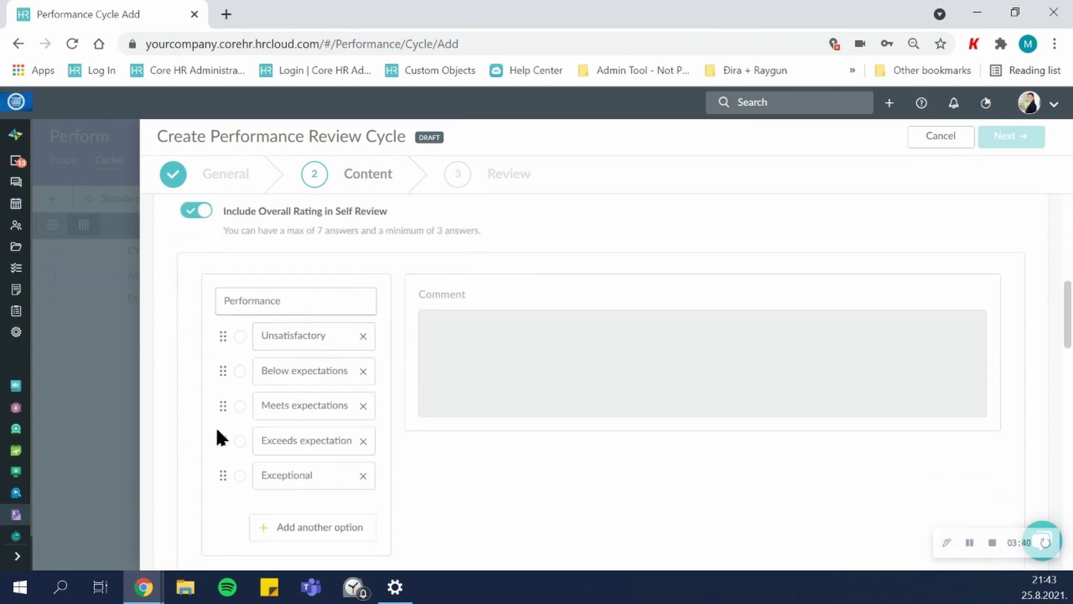
{"action": "scroll", "coordinate": [735, 330], "scroll_direction": "up", "scroll_amount": 8}
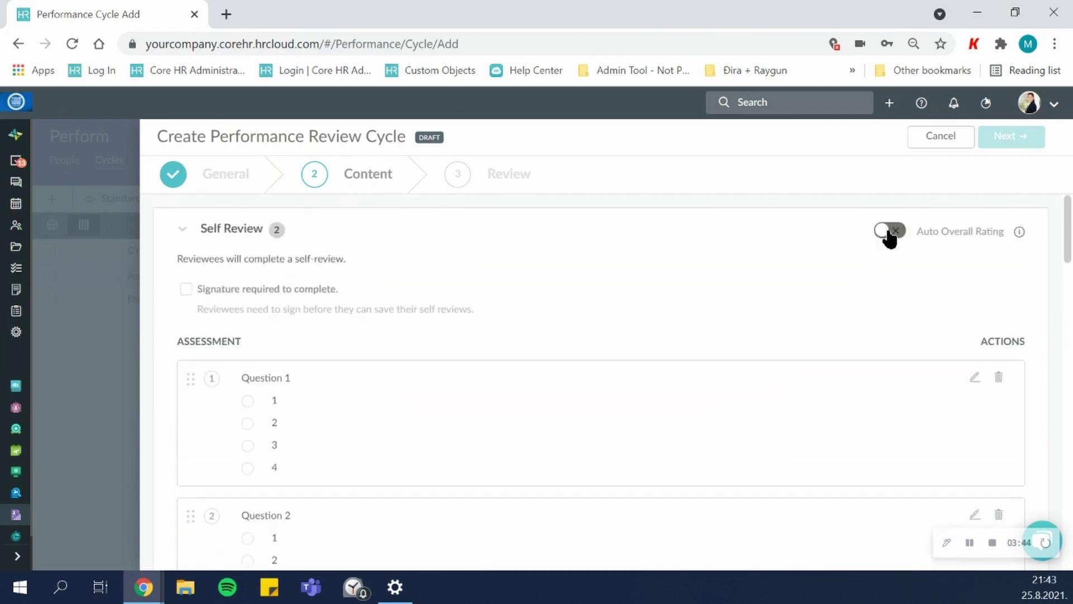
{"action": "double_click", "coordinate": [889, 237]}
{"action": "left_click", "coordinate": [889, 232]}
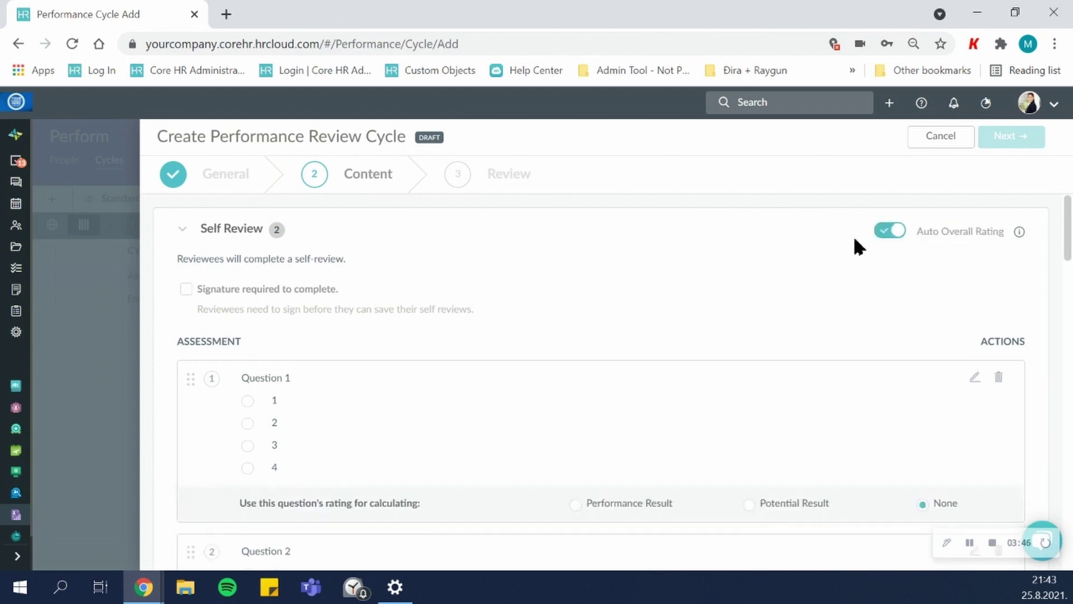
Count Question 1 toward Performance Result and Question 2 toward no result.
{"action": "scroll", "coordinate": [766, 258], "scroll_direction": "down", "scroll_amount": 3}
{"action": "scroll", "coordinate": [643, 258], "scroll_direction": "up", "scroll_amount": 2}
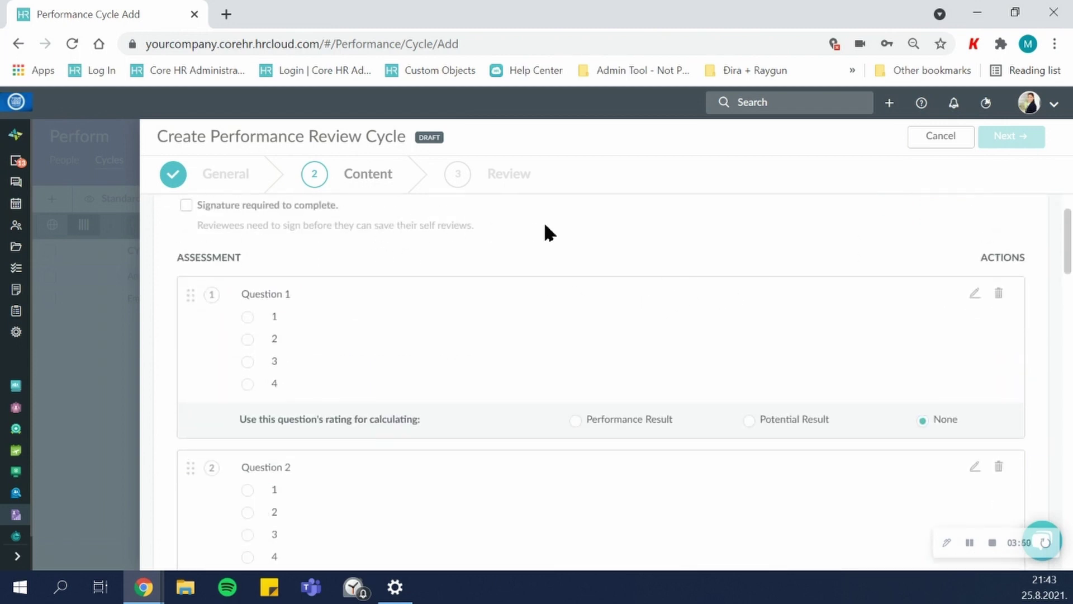
{"action": "left_click", "coordinate": [597, 426]}
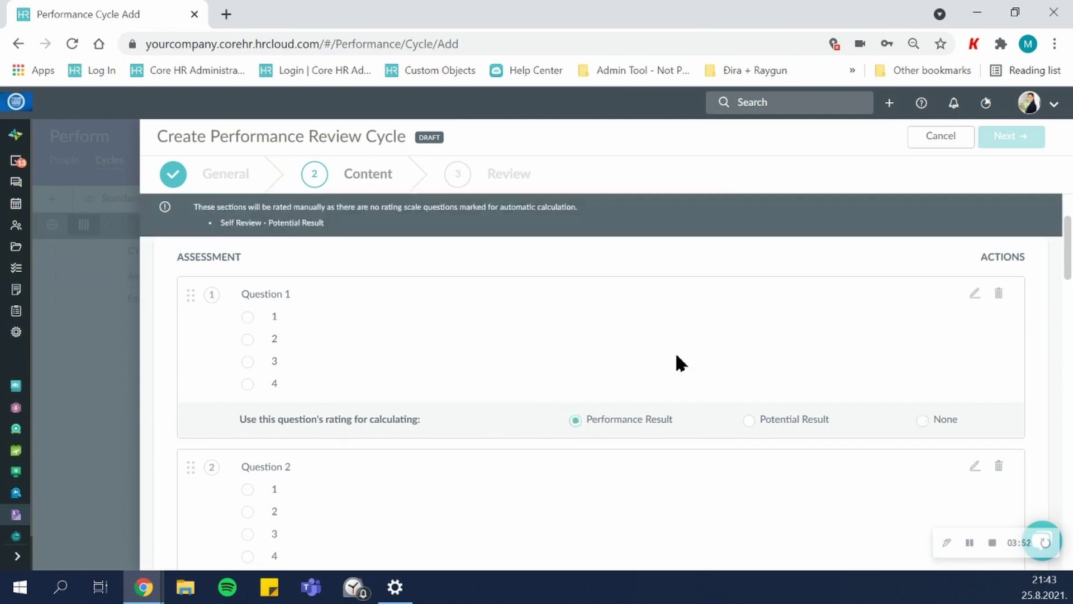
{"action": "scroll", "coordinate": [679, 350], "scroll_direction": "down", "scroll_amount": 3}
{"action": "left_click", "coordinate": [774, 429]}
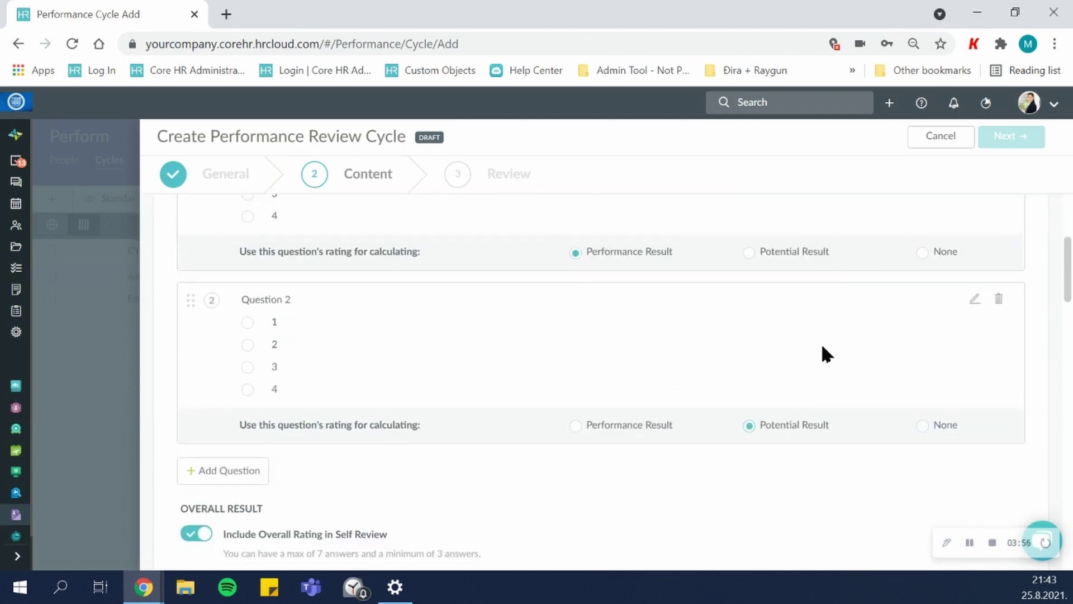
{"action": "left_click", "coordinate": [922, 426]}
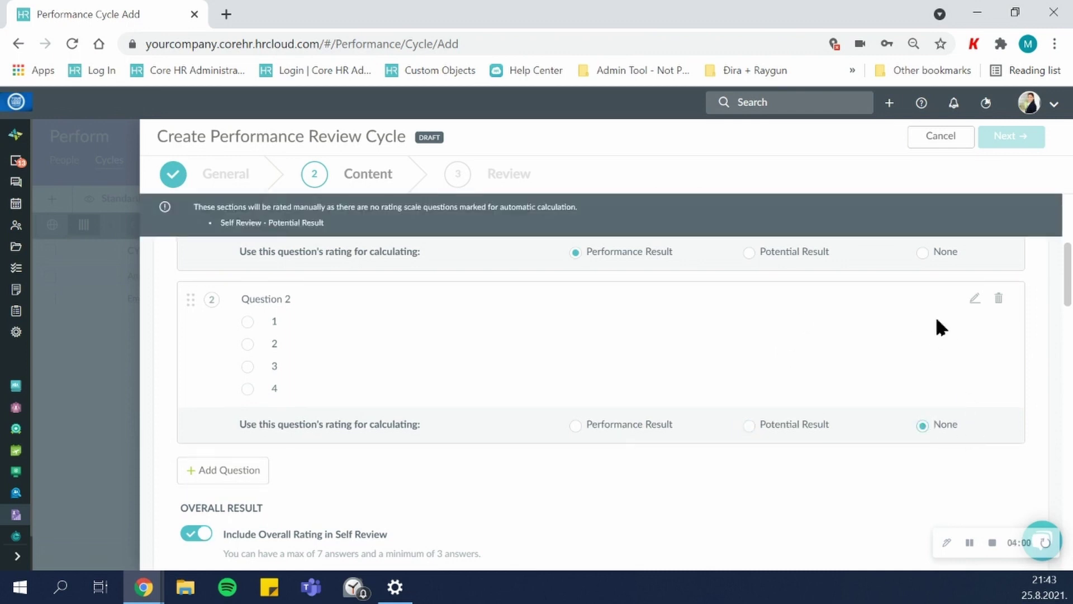
Discard the draft cycle and look through the Employee Evaluation cycle's details.
{"action": "left_click", "coordinate": [934, 141]}
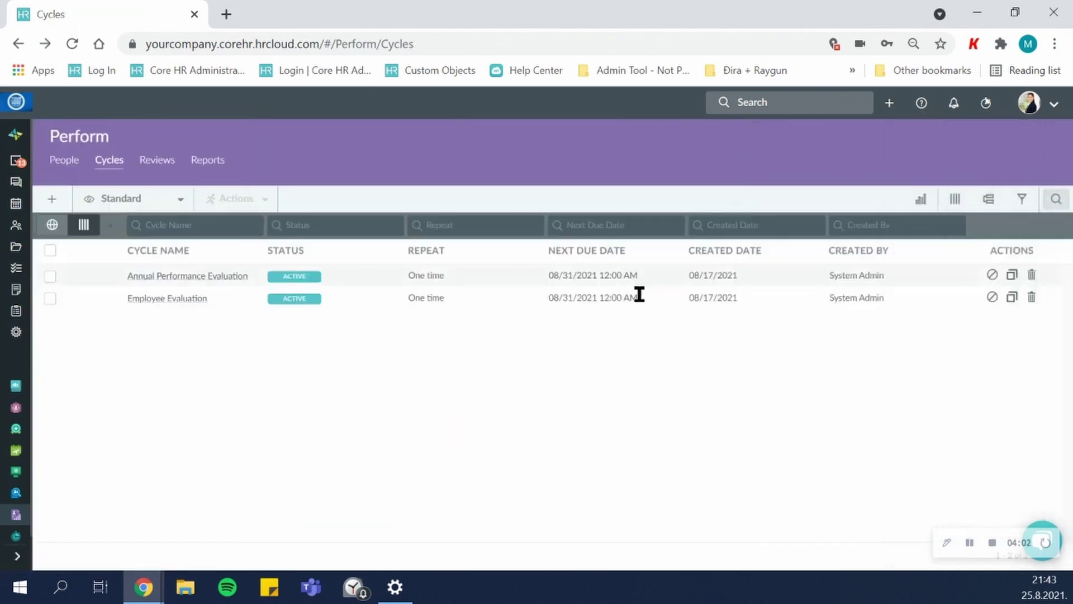
{"action": "left_click", "coordinate": [200, 299]}
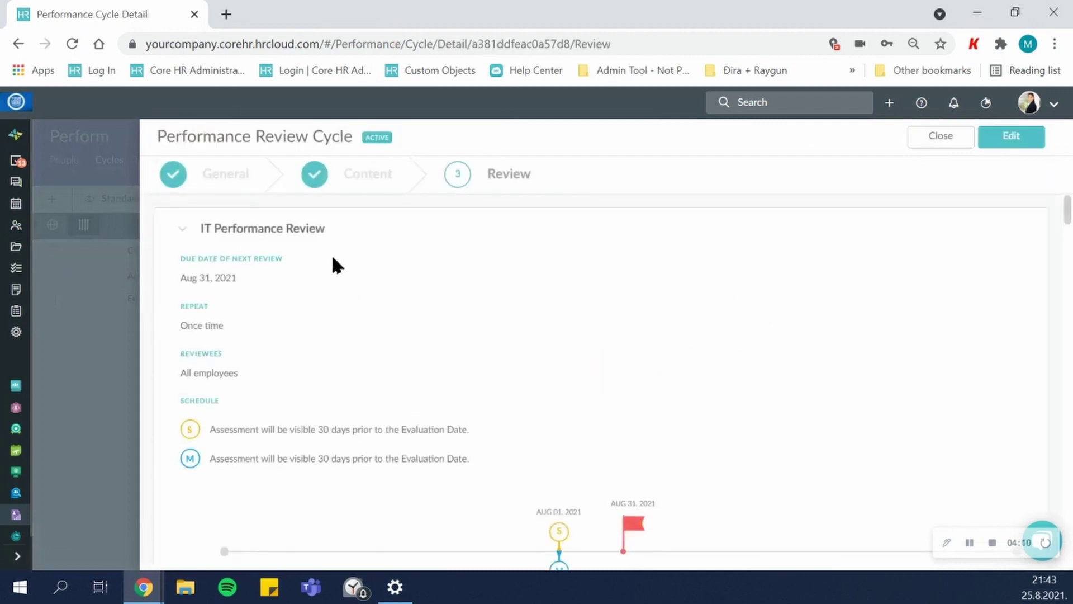
{"action": "scroll", "coordinate": [477, 271], "scroll_direction": "down", "scroll_amount": 9}
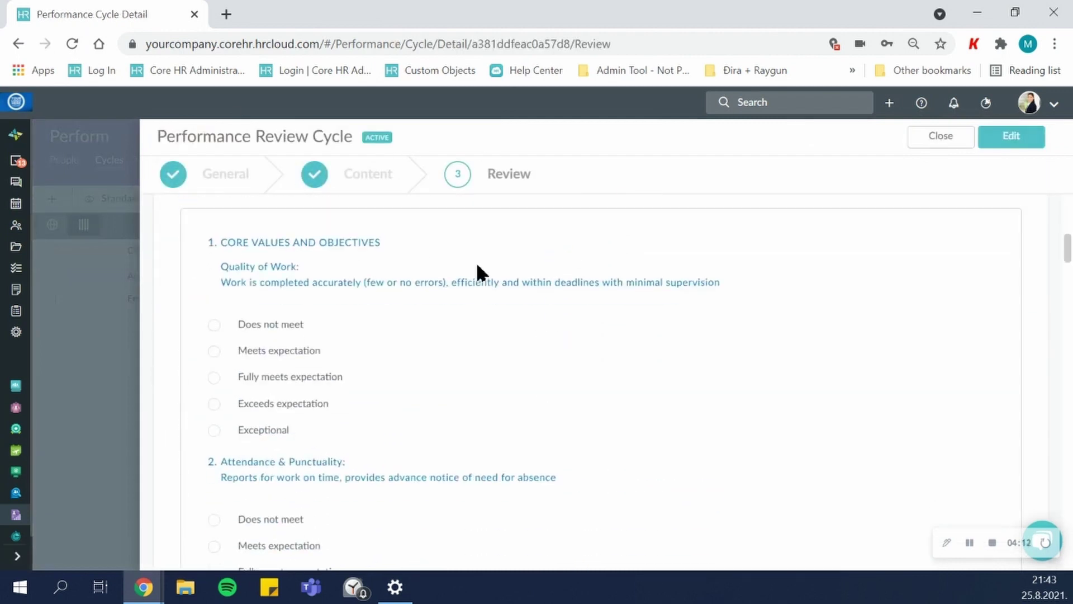
{"action": "scroll", "coordinate": [478, 273], "scroll_direction": "up", "scroll_amount": 1}
{"action": "scroll", "coordinate": [405, 313], "scroll_direction": "down", "scroll_amount": 9}
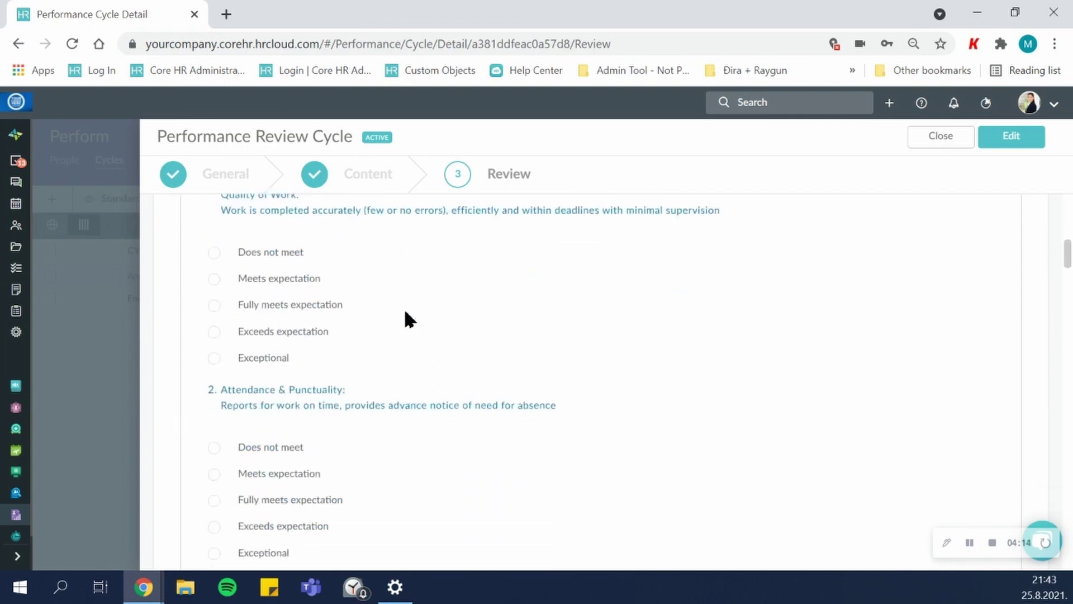
{"action": "scroll", "coordinate": [405, 313], "scroll_direction": "down", "scroll_amount": 15}
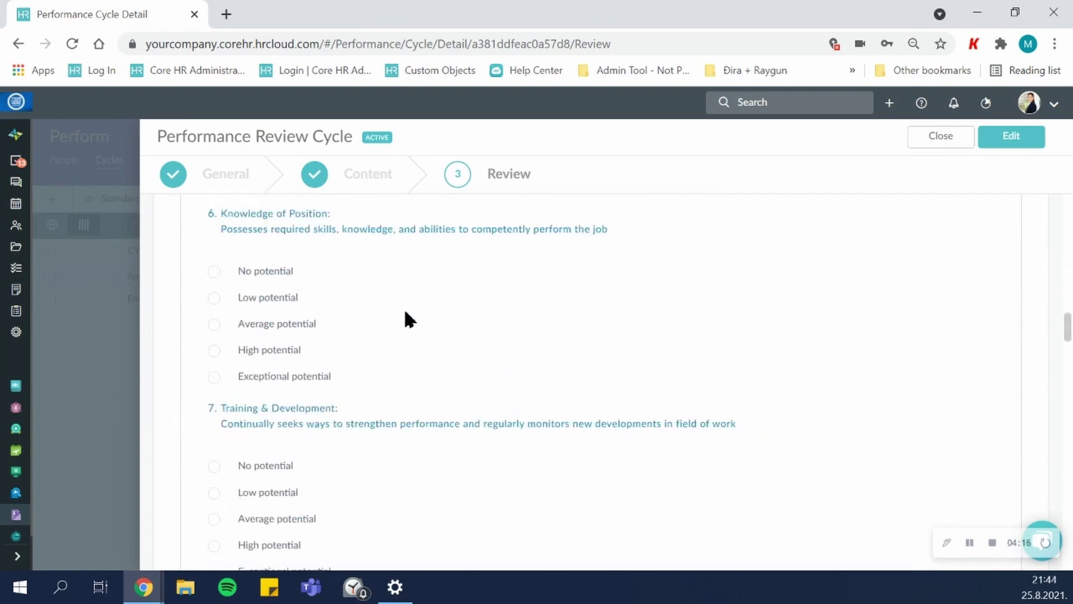
{"action": "scroll", "coordinate": [405, 314], "scroll_direction": "down", "scroll_amount": 15}
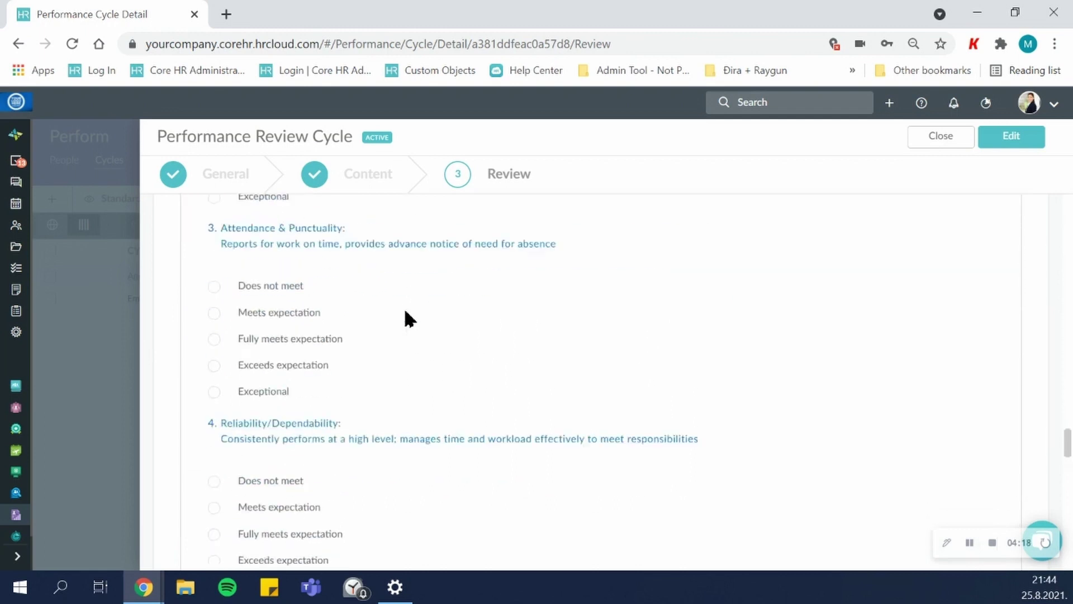
{"action": "scroll", "coordinate": [405, 312], "scroll_direction": "down", "scroll_amount": 4}
{"action": "scroll", "coordinate": [405, 312], "scroll_direction": "up", "scroll_amount": 14}
Close the cycle details, open the Reviews list, and browse its filter fields without adding one.
{"action": "left_click", "coordinate": [960, 140]}
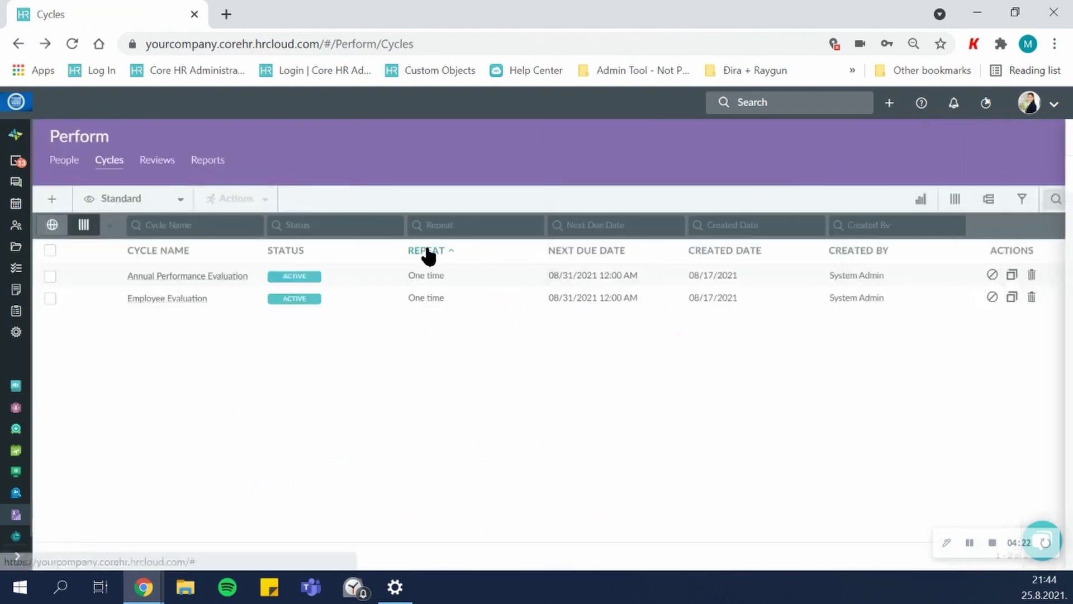
{"action": "left_click", "coordinate": [167, 167]}
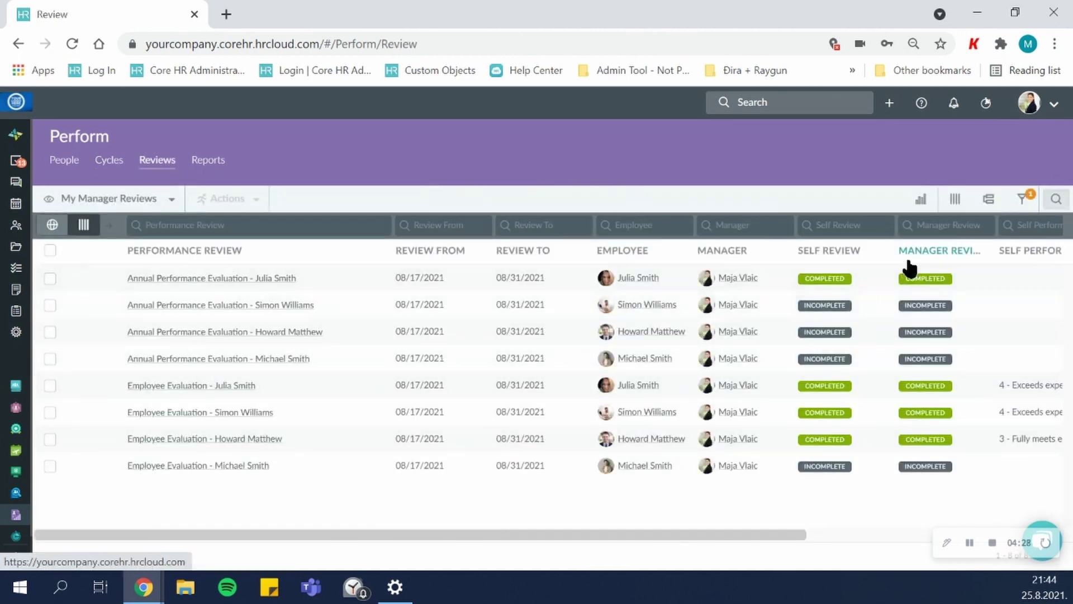
{"action": "left_click", "coordinate": [1021, 200]}
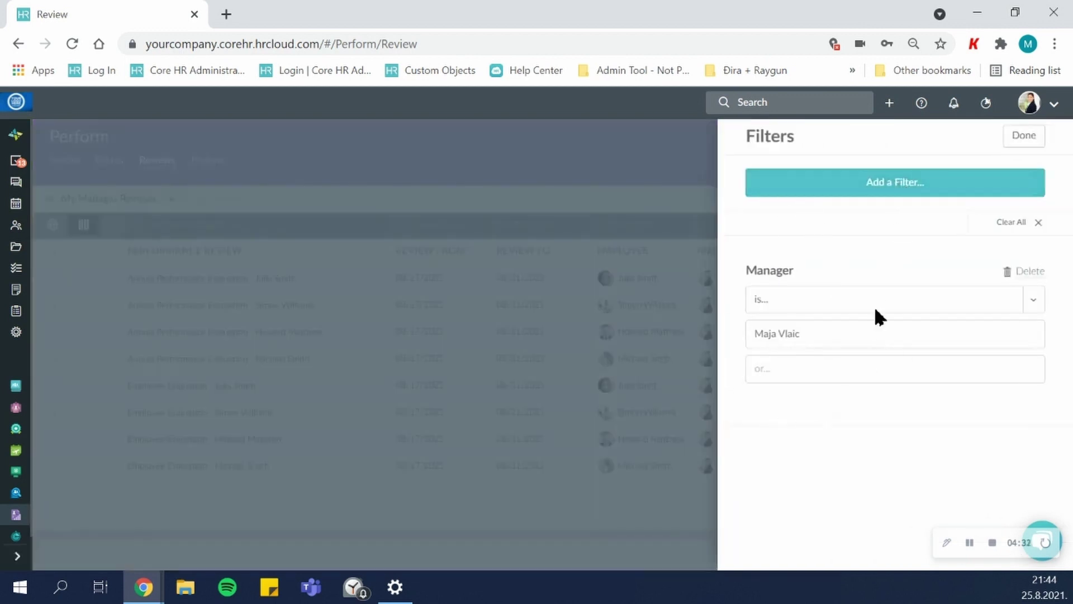
{"action": "left_click", "coordinate": [866, 187]}
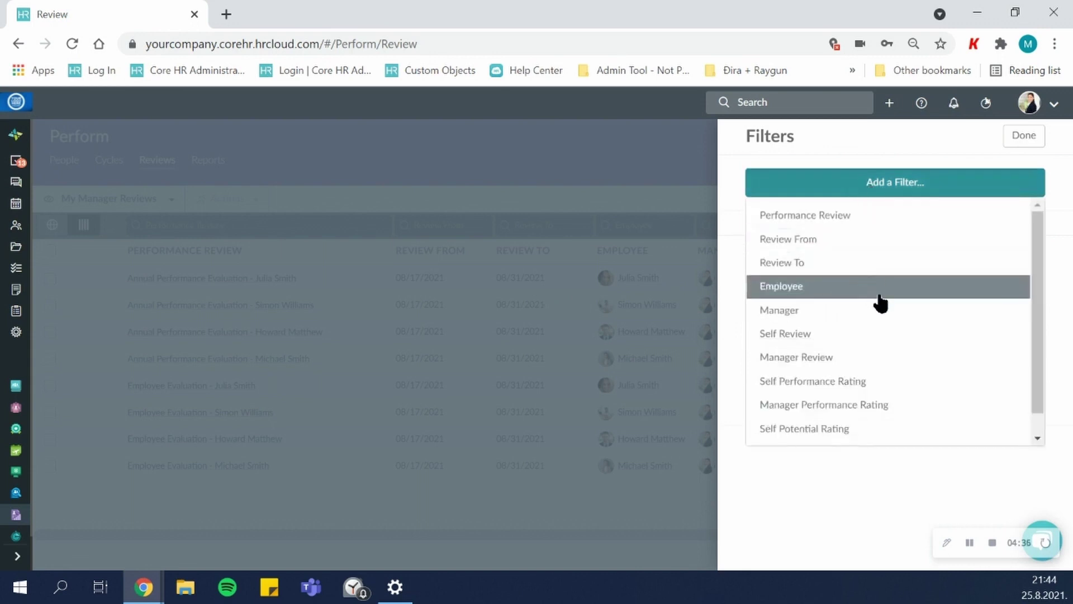
{"action": "left_click", "coordinate": [1023, 137]}
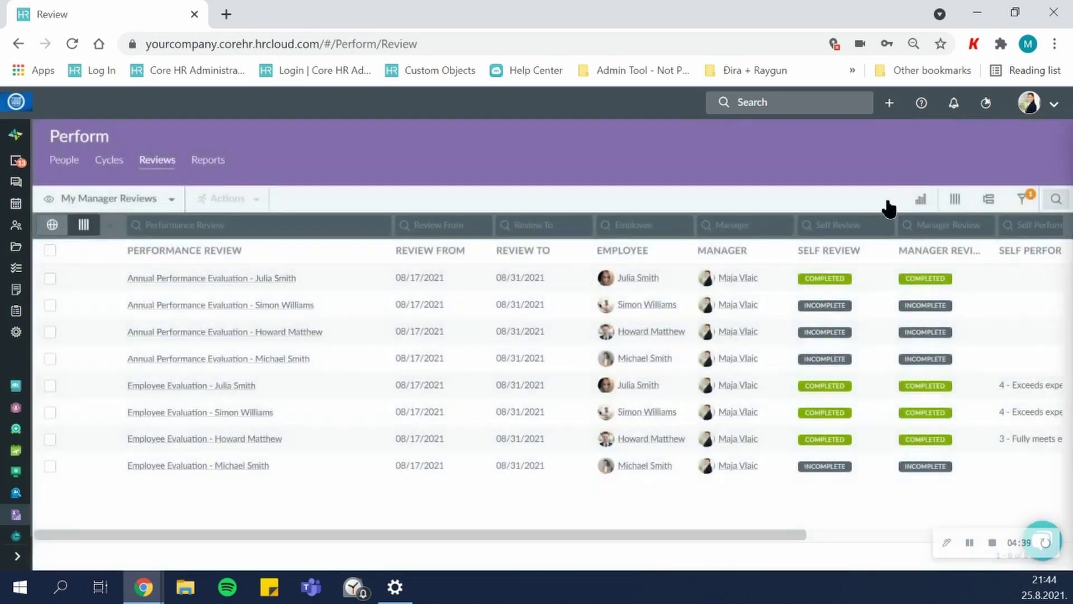
Move the Manager Potential Rating column above Self Potential Rating.
{"action": "left_click", "coordinate": [955, 199]}
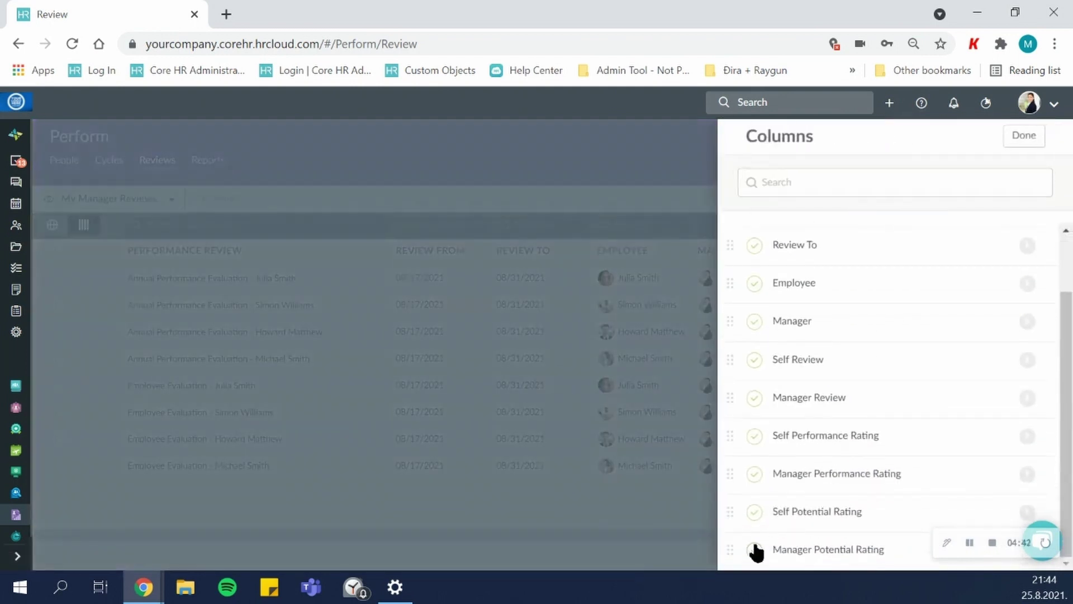
{"action": "left_click_drag", "start_coordinate": [754, 545], "coordinate": [749, 515]}
{"action": "left_click", "coordinate": [1024, 135]}
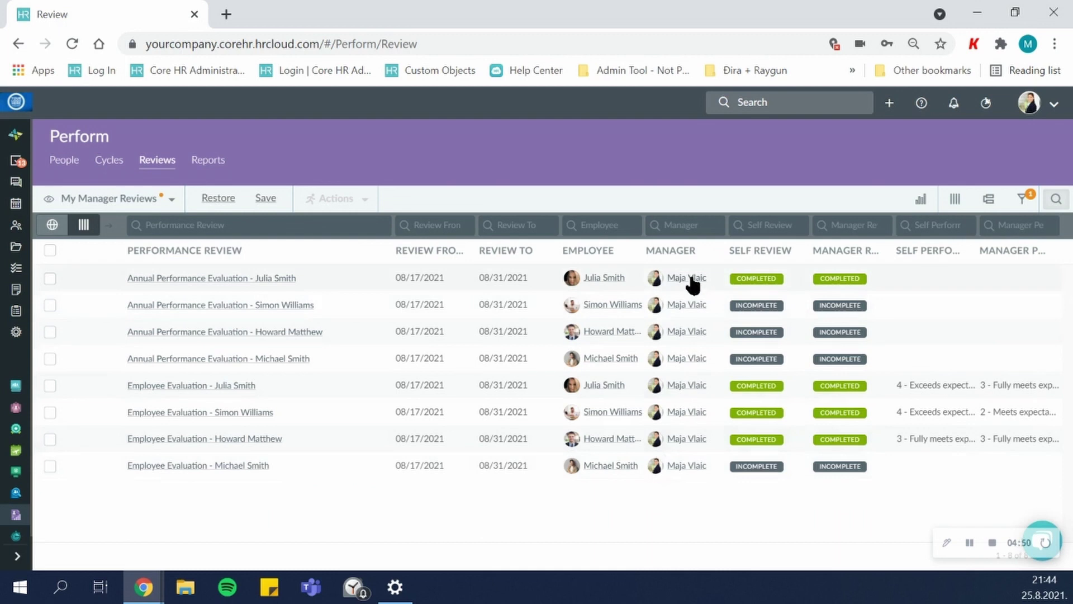
{"action": "left_click", "coordinate": [277, 280]}
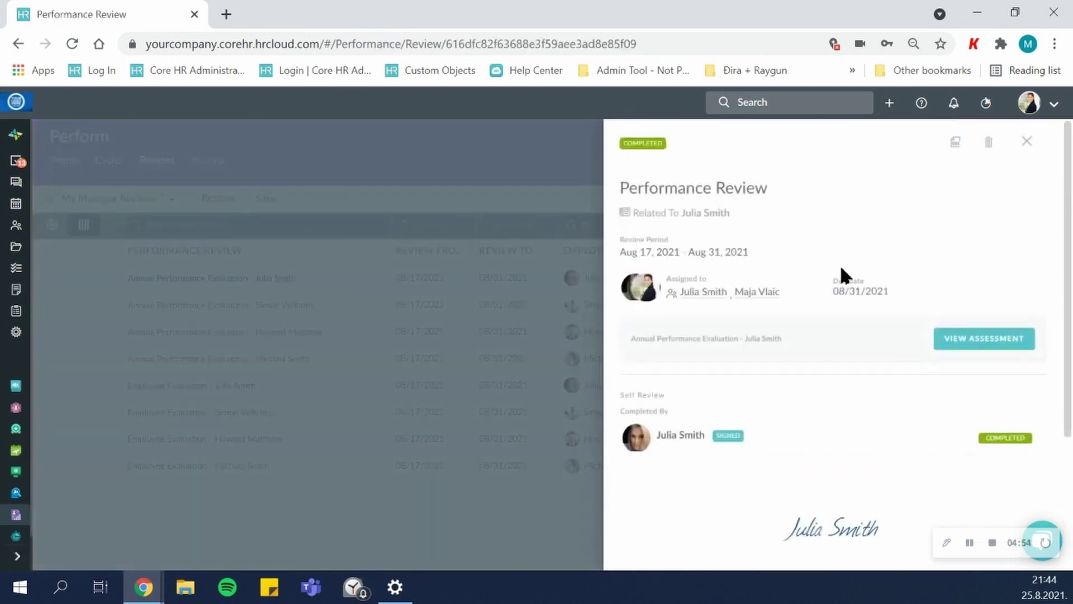
{"action": "scroll", "coordinate": [842, 270], "scroll_direction": "down", "scroll_amount": 3}
{"action": "scroll", "coordinate": [930, 368], "scroll_direction": "up", "scroll_amount": 4}
{"action": "left_click", "coordinate": [971, 332]}
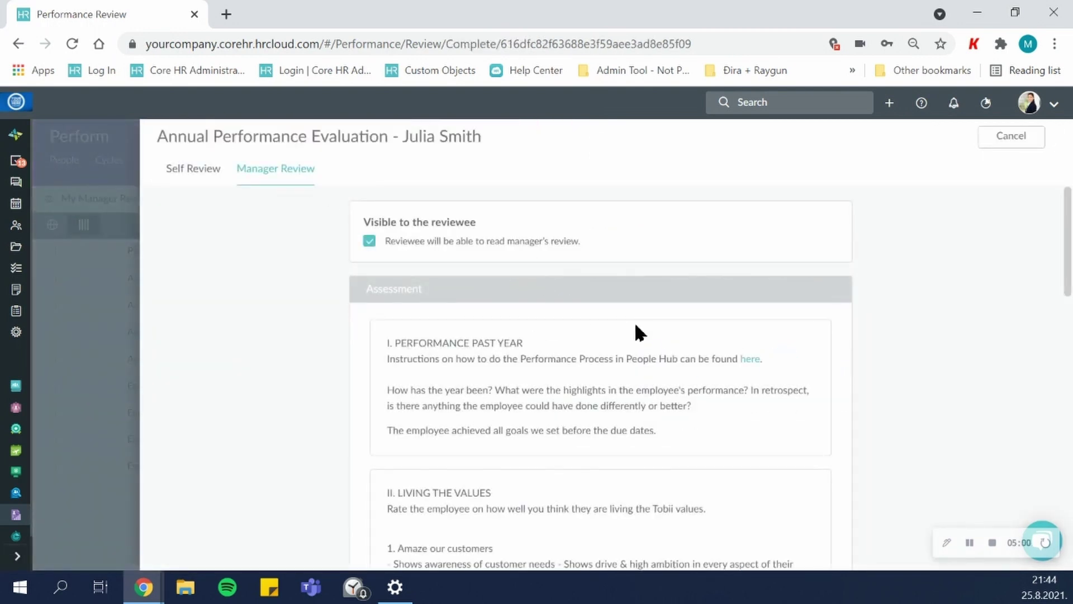
{"action": "scroll", "coordinate": [635, 330], "scroll_direction": "down", "scroll_amount": 8}
{"action": "scroll", "coordinate": [545, 309], "scroll_direction": "down", "scroll_amount": 10}
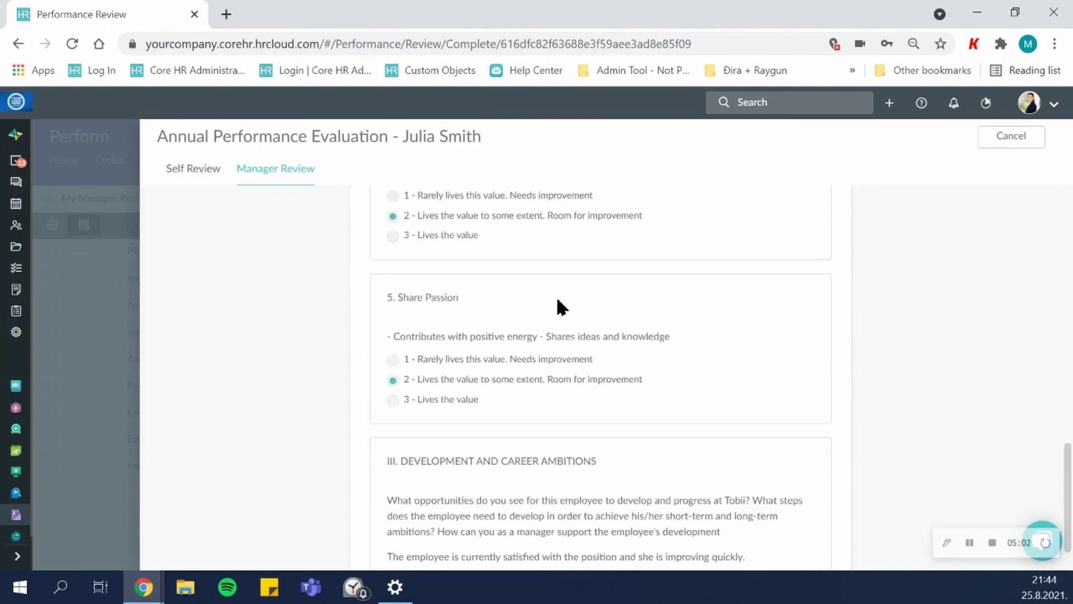
{"action": "scroll", "coordinate": [557, 301], "scroll_direction": "up", "scroll_amount": 15}
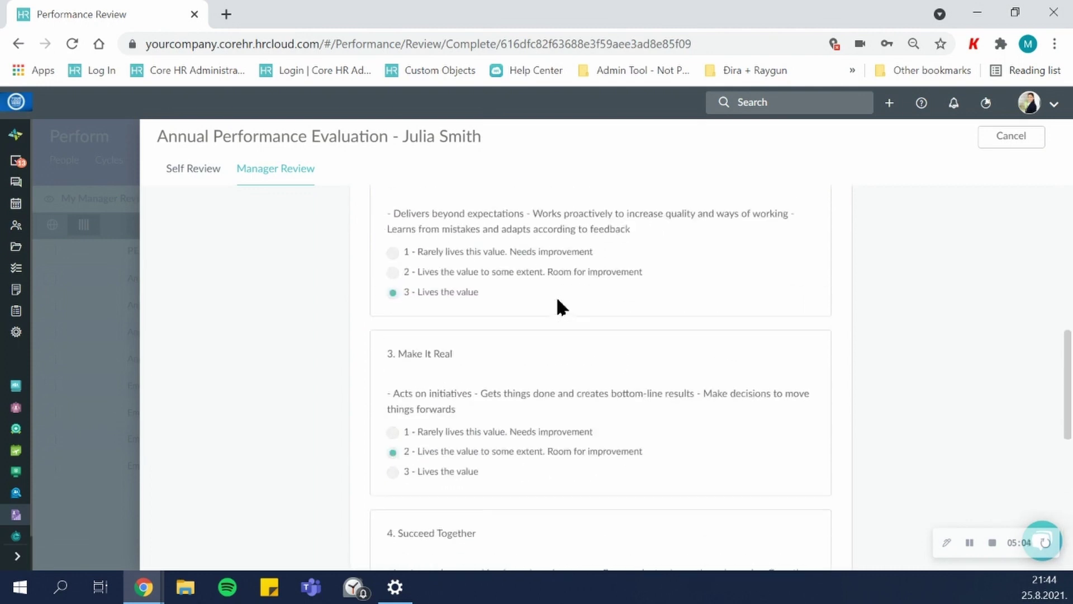
{"action": "left_click", "coordinate": [206, 176]}
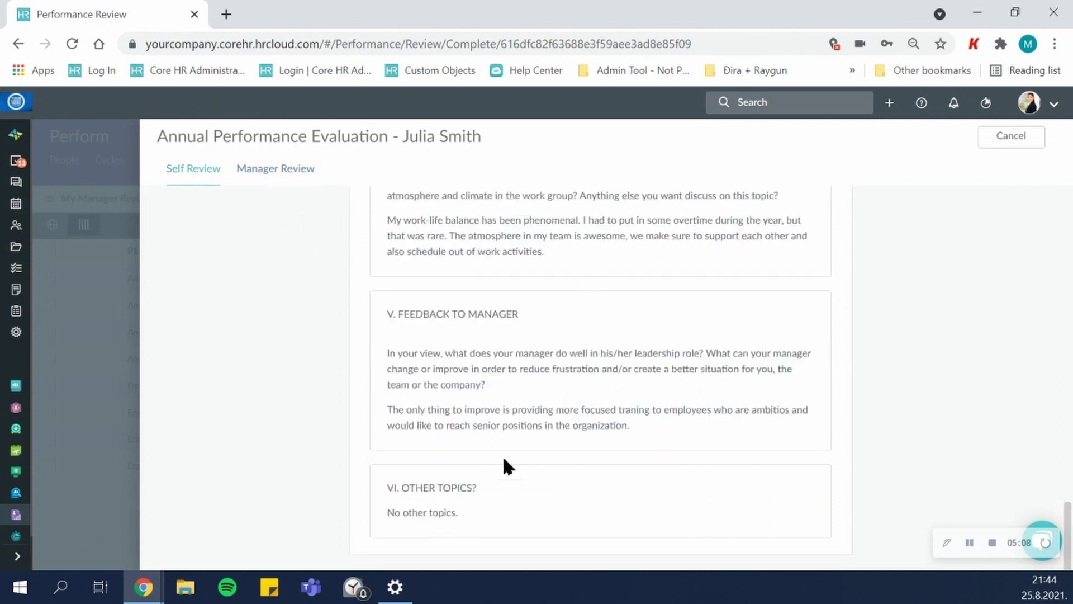
{"action": "scroll", "coordinate": [552, 477], "scroll_direction": "up", "scroll_amount": 8}
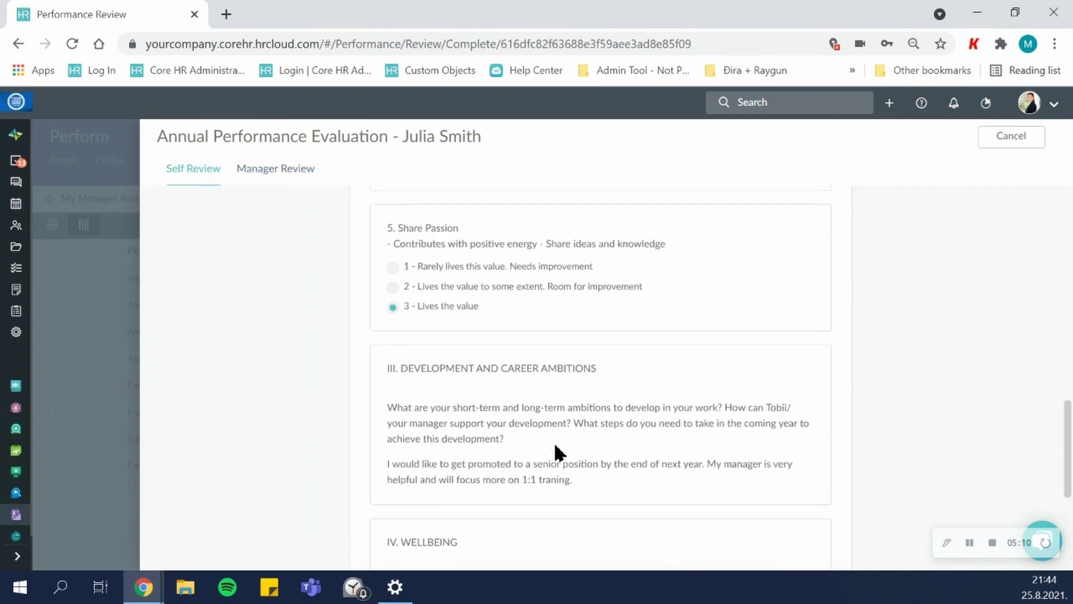
{"action": "scroll", "coordinate": [557, 452], "scroll_direction": "up", "scroll_amount": 10}
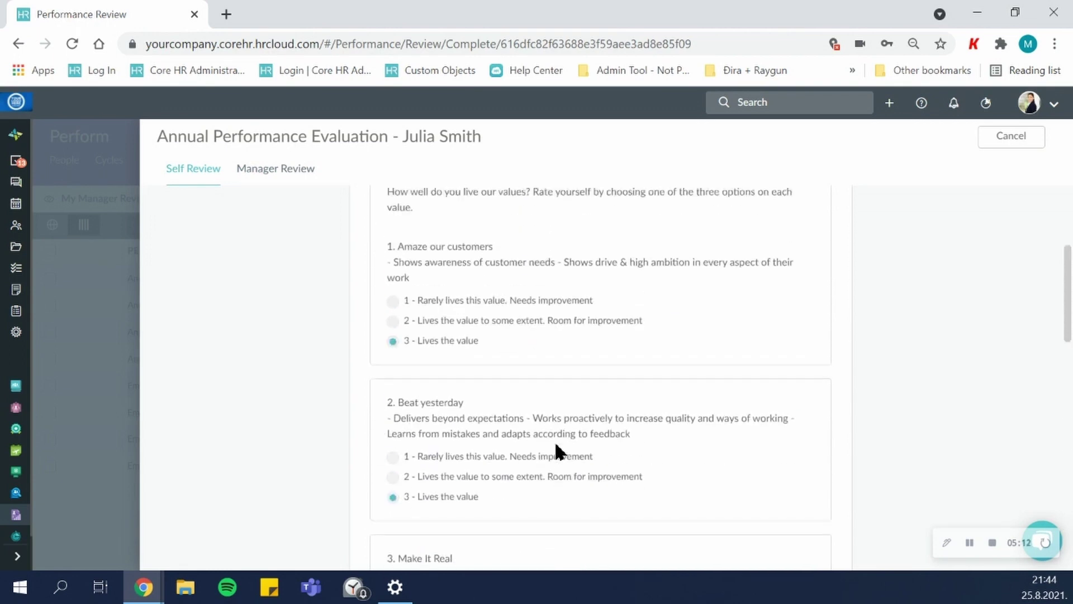
{"action": "scroll", "coordinate": [554, 439], "scroll_direction": "up", "scroll_amount": 4}
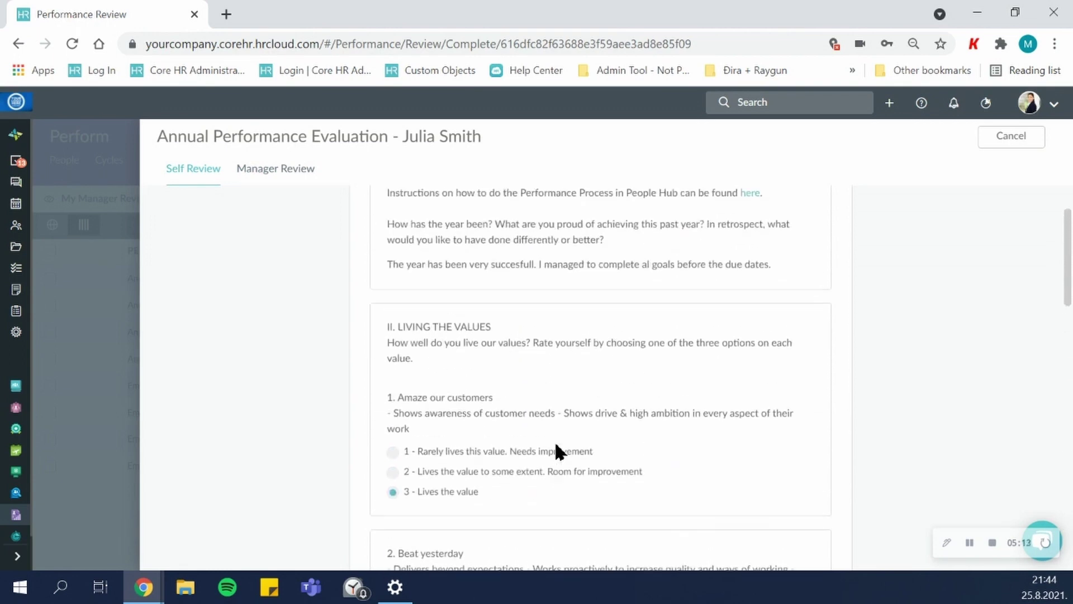
{"action": "left_click", "coordinate": [289, 174]}
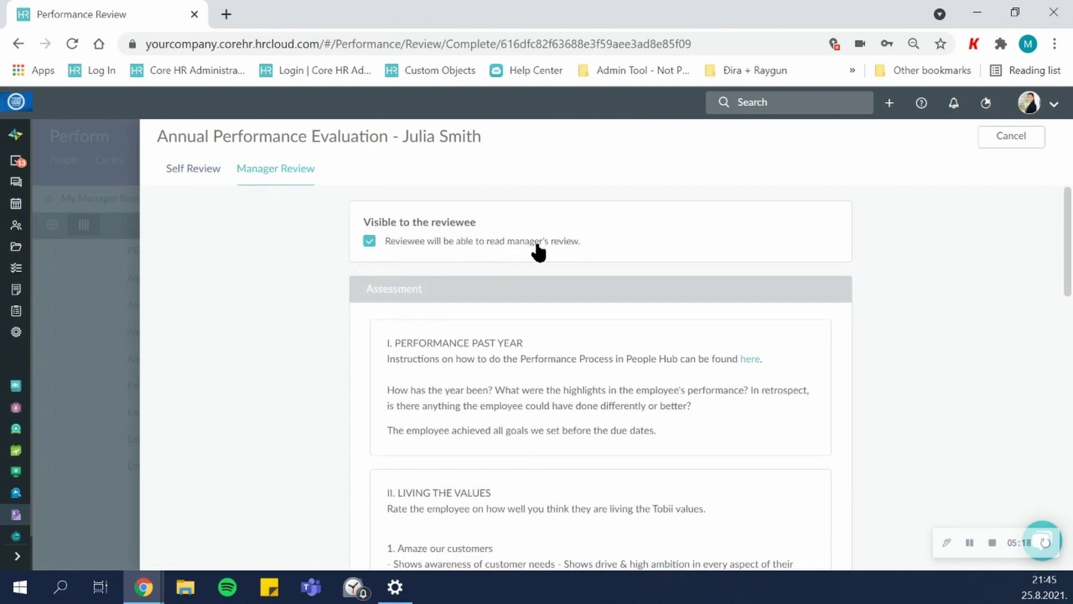
{"action": "left_click", "coordinate": [370, 242]}
{"action": "left_click", "coordinate": [1007, 135]}
Open the last Employee Evaluation and begin completing its manager assessment.
{"action": "left_click", "coordinate": [424, 290]}
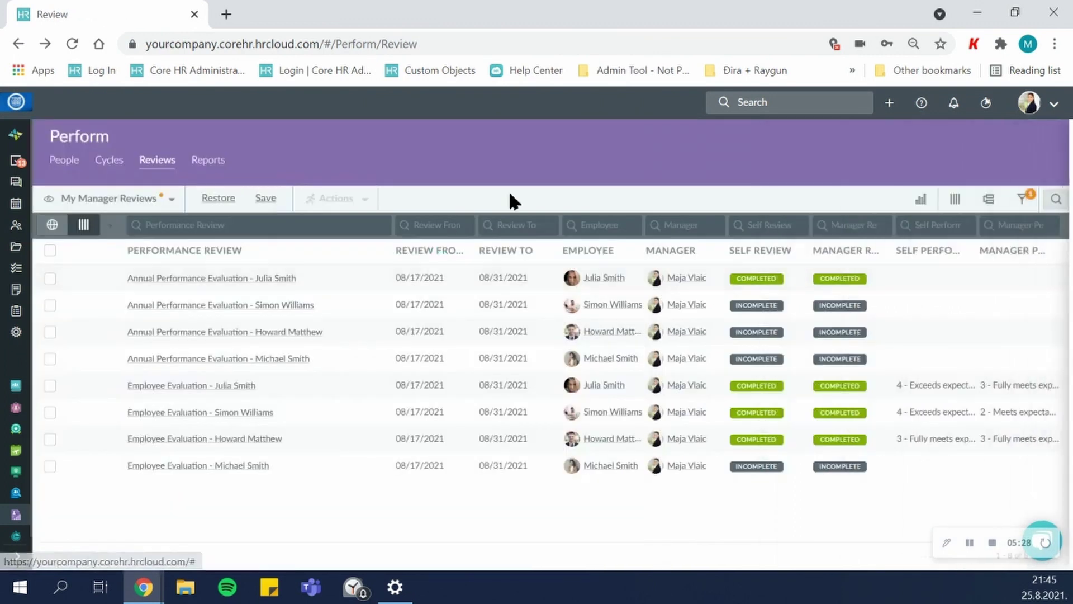
{"action": "left_click", "coordinate": [254, 466]}
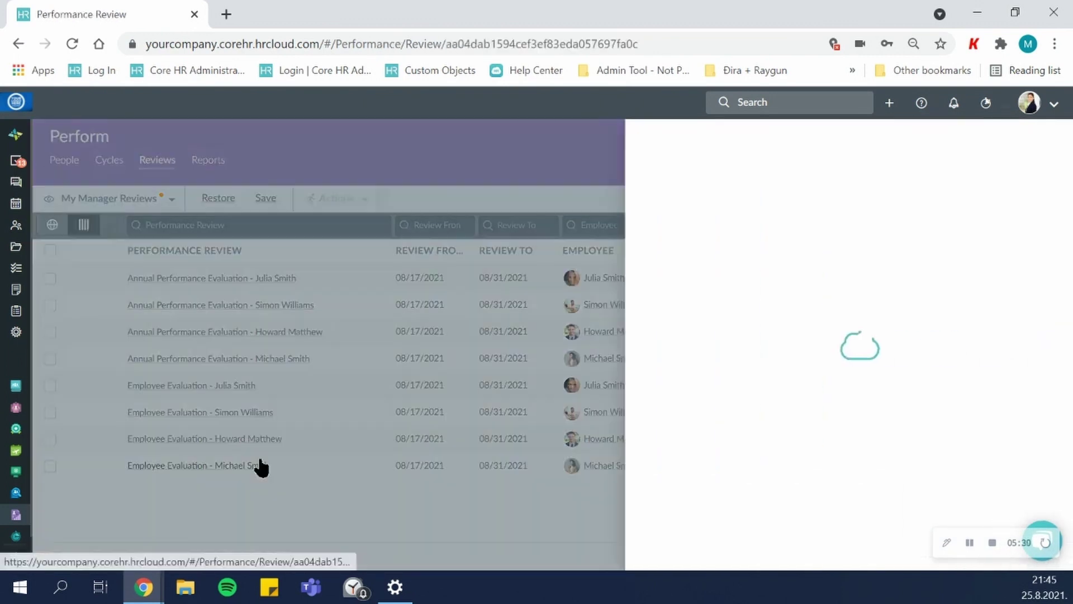
{"action": "left_click", "coordinate": [985, 344]}
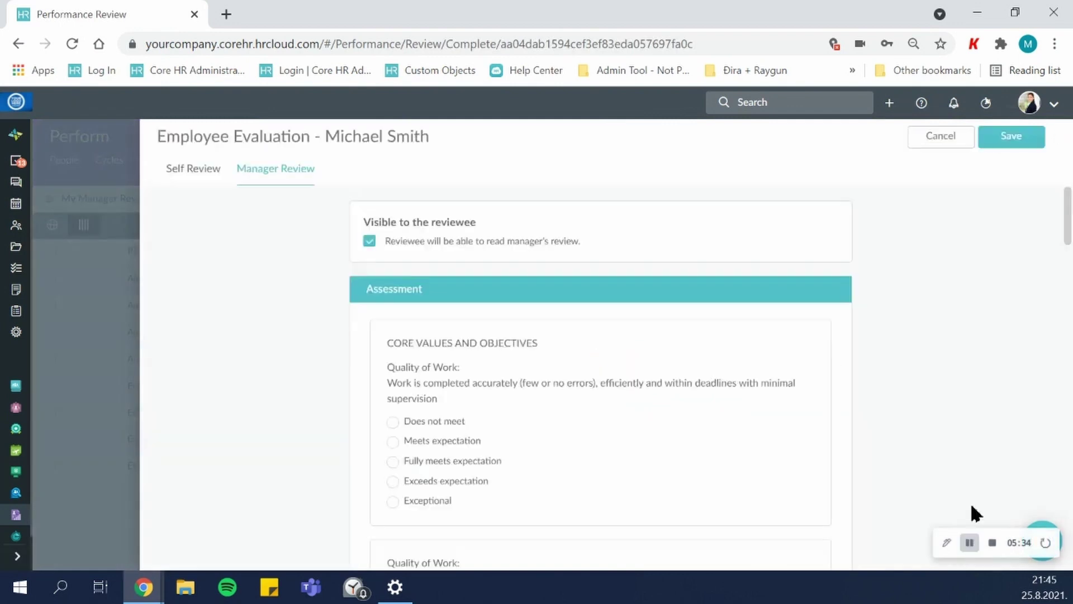
{"action": "scroll", "coordinate": [531, 344], "scroll_direction": "down", "scroll_amount": 3}
{"action": "scroll", "coordinate": [452, 396], "scroll_direction": "down", "scroll_amount": 2}
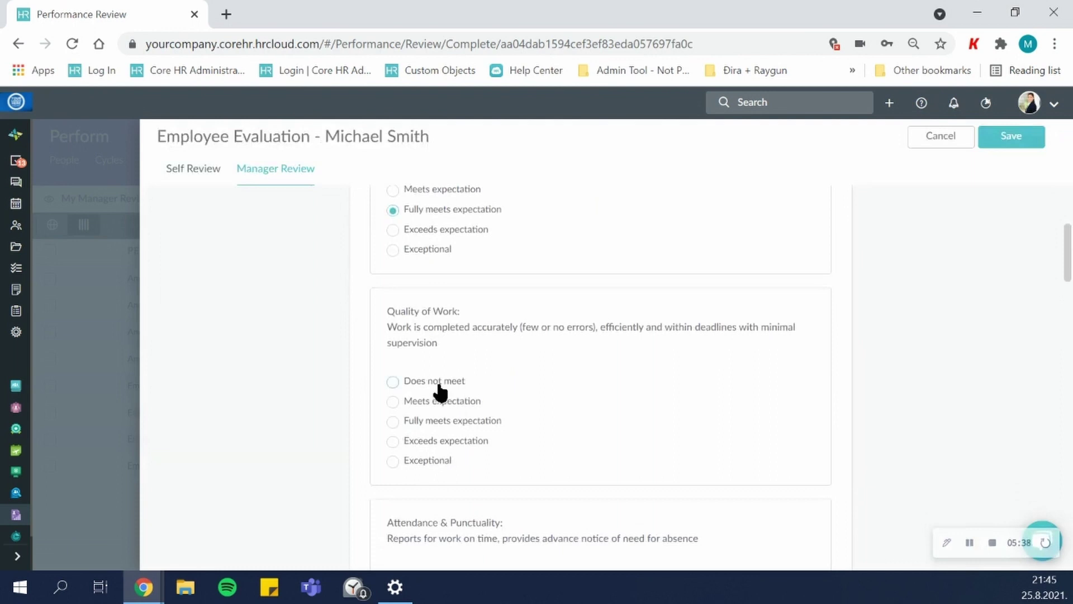
{"action": "scroll", "coordinate": [447, 394], "scroll_direction": "down", "scroll_amount": 3}
Rate Attendance and Reliability Meets expectation, Communication Exceeds expectation, Judgment and Knowledge Average potential.
{"action": "left_click", "coordinate": [447, 428]}
{"action": "scroll", "coordinate": [503, 429], "scroll_direction": "down", "scroll_amount": 3}
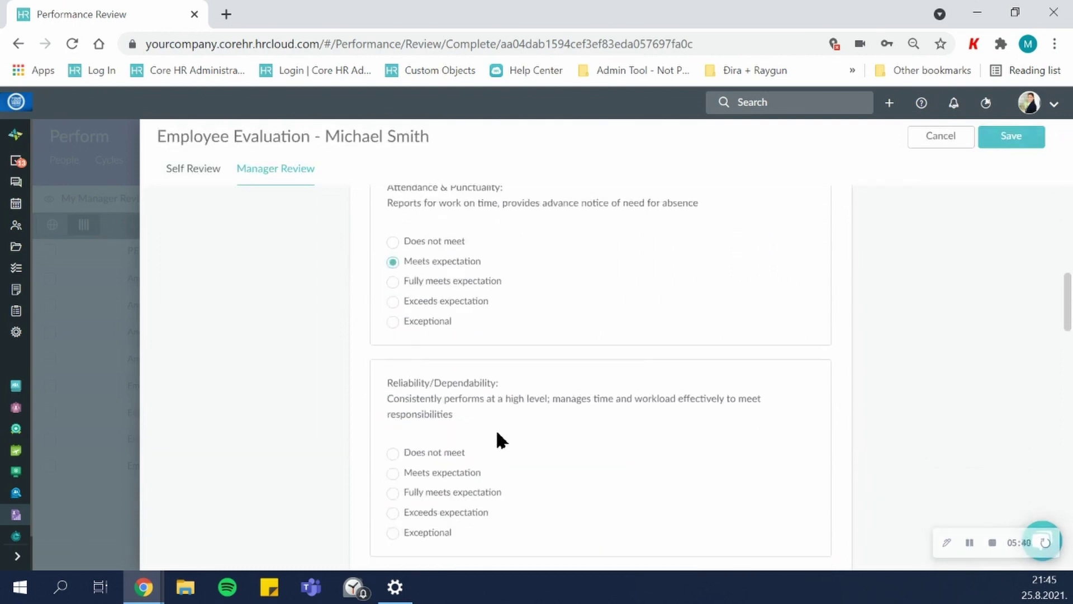
{"action": "left_click", "coordinate": [442, 473]}
{"action": "scroll", "coordinate": [491, 469], "scroll_direction": "down", "scroll_amount": 6}
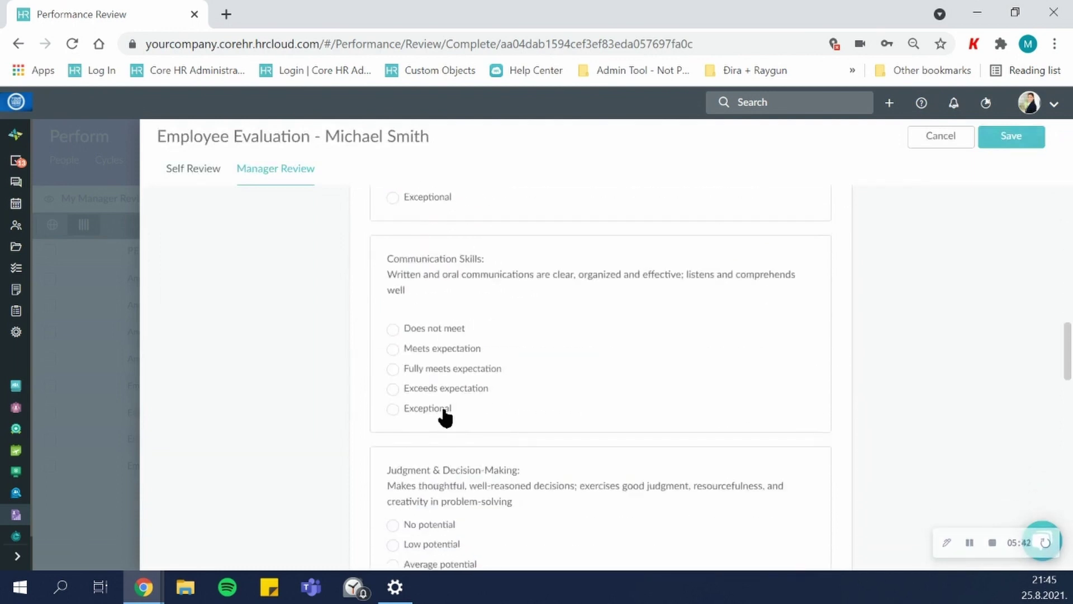
{"action": "left_click", "coordinate": [441, 390]}
{"action": "scroll", "coordinate": [508, 408], "scroll_direction": "down", "scroll_amount": 3}
{"action": "left_click", "coordinate": [452, 395]}
{"action": "scroll", "coordinate": [503, 402], "scroll_direction": "down", "scroll_amount": 3}
{"action": "scroll", "coordinate": [516, 405], "scroll_direction": "down", "scroll_amount": 2}
{"action": "left_click", "coordinate": [445, 351]}
Select one more answer lower in the form and place the cursor in the overall Comment editor.
{"action": "scroll", "coordinate": [486, 390], "scroll_direction": "down", "scroll_amount": 2}
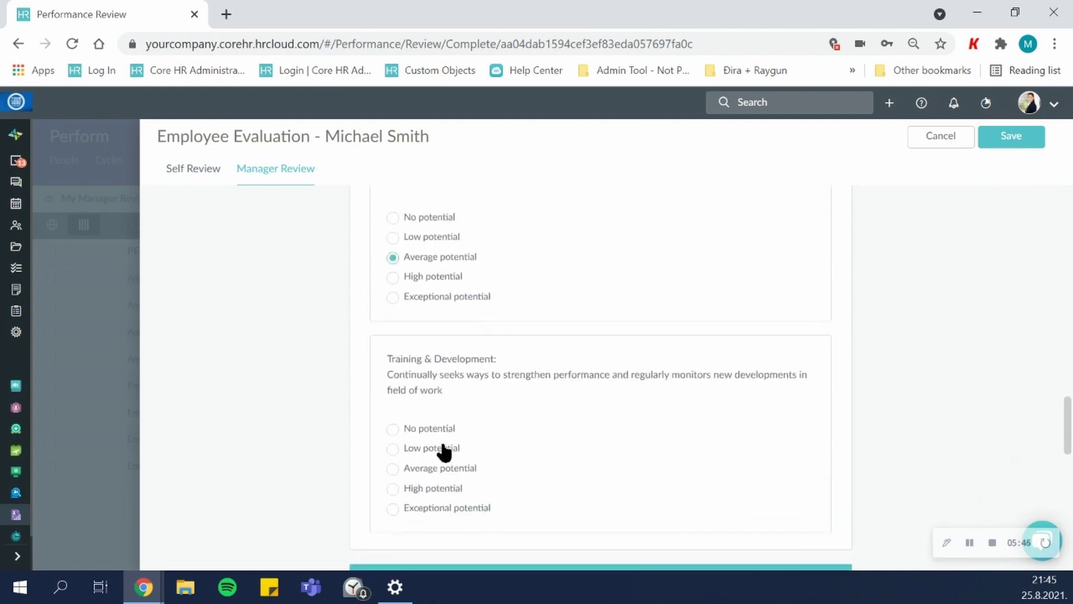
{"action": "scroll", "coordinate": [567, 403], "scroll_direction": "down", "scroll_amount": 2}
{"action": "scroll", "coordinate": [561, 380], "scroll_direction": "up", "scroll_amount": 5}
{"action": "scroll", "coordinate": [558, 368], "scroll_direction": "down", "scroll_amount": 9}
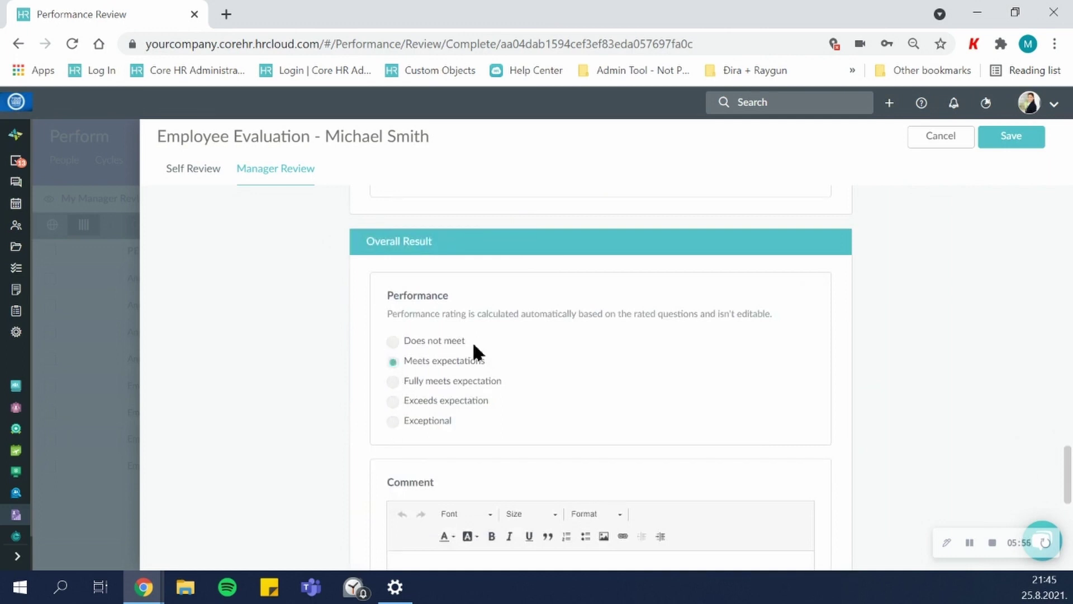
{"action": "left_click", "coordinate": [393, 360]}
{"action": "scroll", "coordinate": [481, 335], "scroll_direction": "down", "scroll_amount": 8}
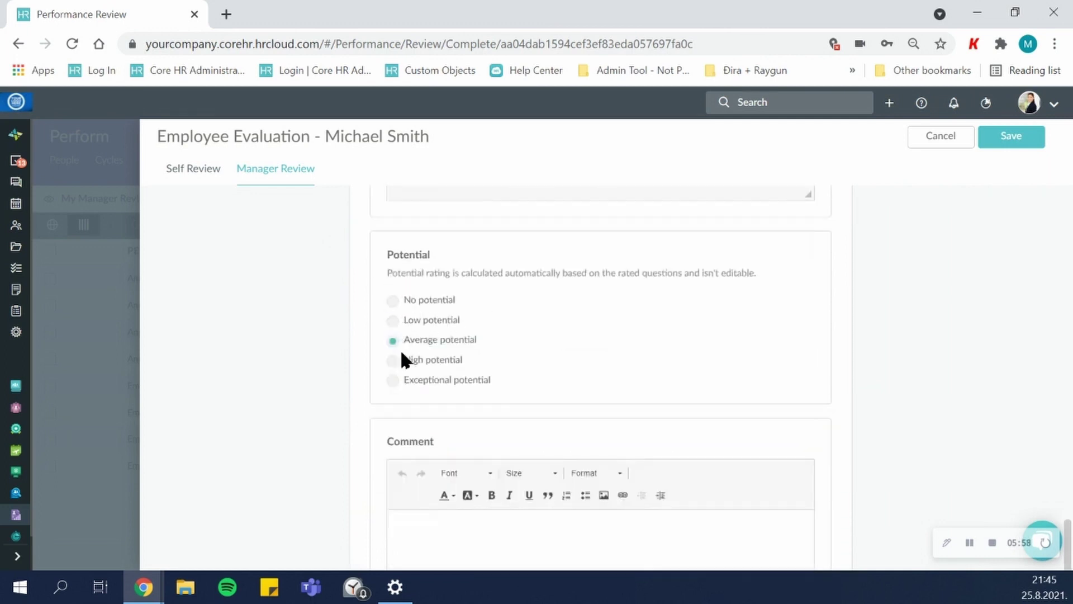
{"action": "scroll", "coordinate": [508, 405], "scroll_direction": "down", "scroll_amount": 3}
{"action": "left_click", "coordinate": [565, 417]}
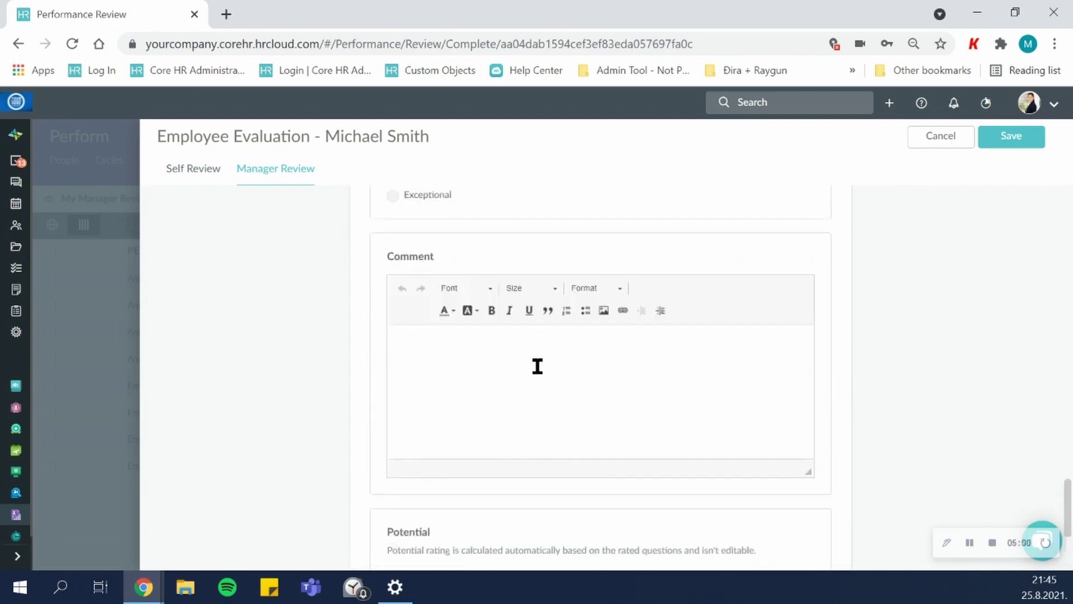
{"action": "scroll", "coordinate": [581, 354], "scroll_direction": "up", "scroll_amount": 20}
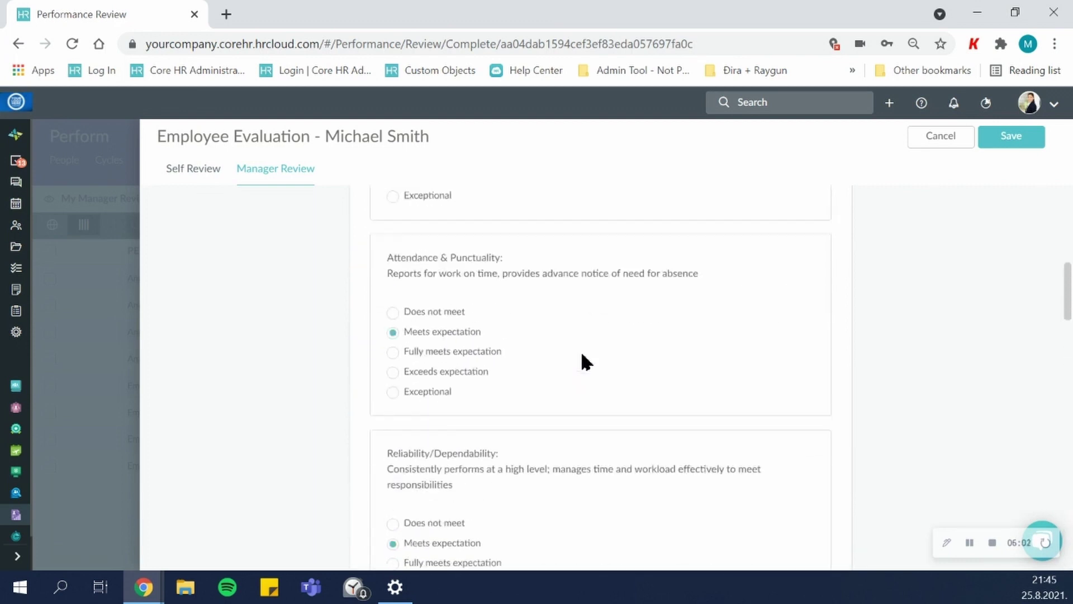
{"action": "scroll", "coordinate": [581, 350], "scroll_direction": "up", "scroll_amount": 1}
Save the manager review, signing by username instead of a drawn signature.
{"action": "left_click", "coordinate": [1008, 136]}
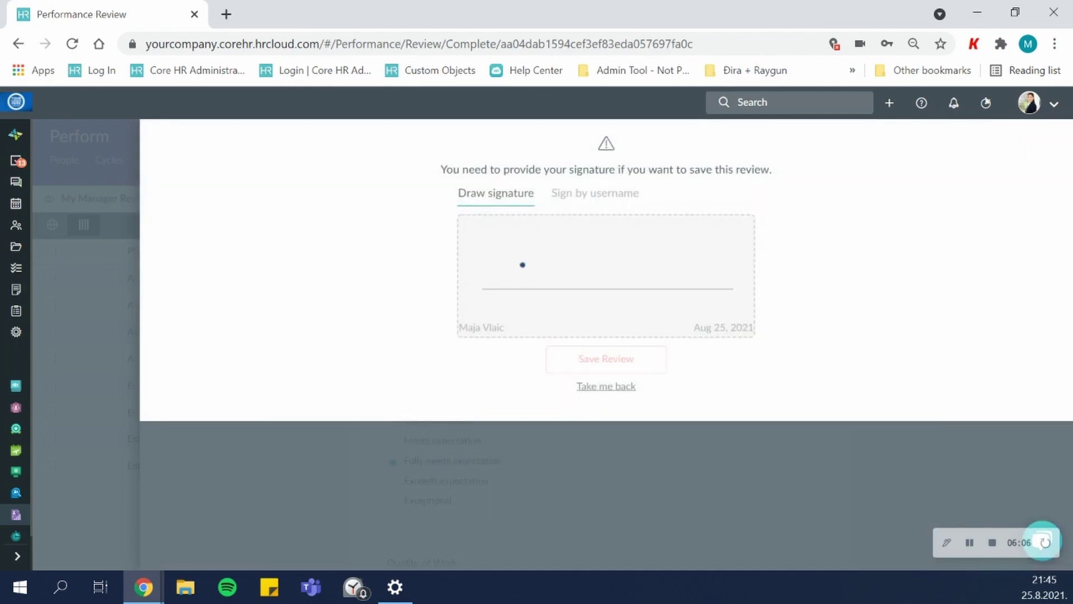
{"action": "mouse_move", "coordinate": [522, 264]}
{"action": "left_mouse_down"}
{"action": "mouse_move", "coordinate": [626, 248]}
{"action": "mouse_move", "coordinate": [530, 281]}
{"action": "left_mouse_up"}
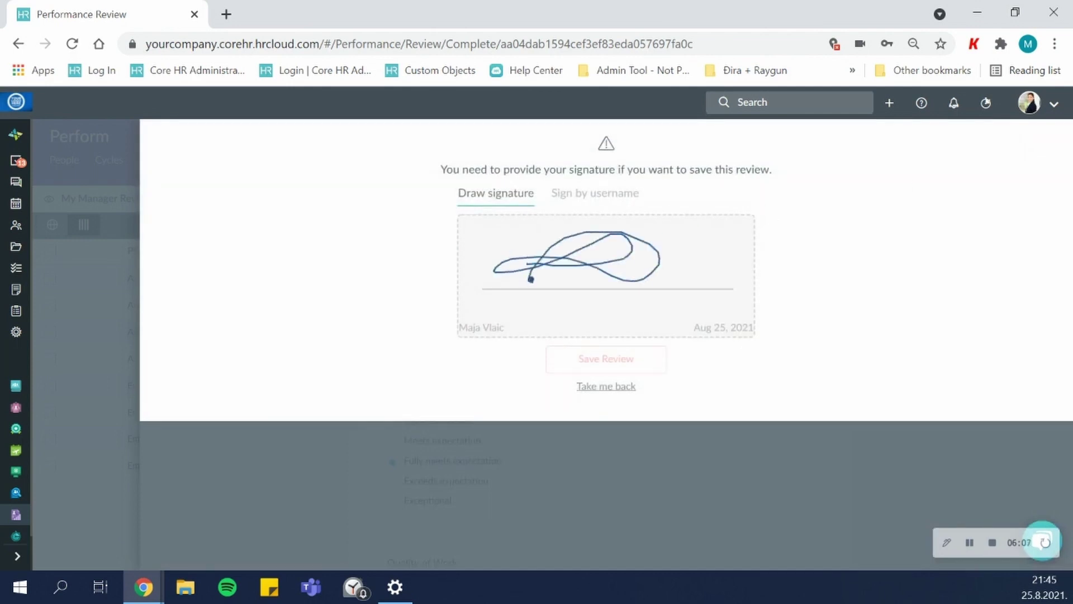
{"action": "left_click", "coordinate": [571, 198]}
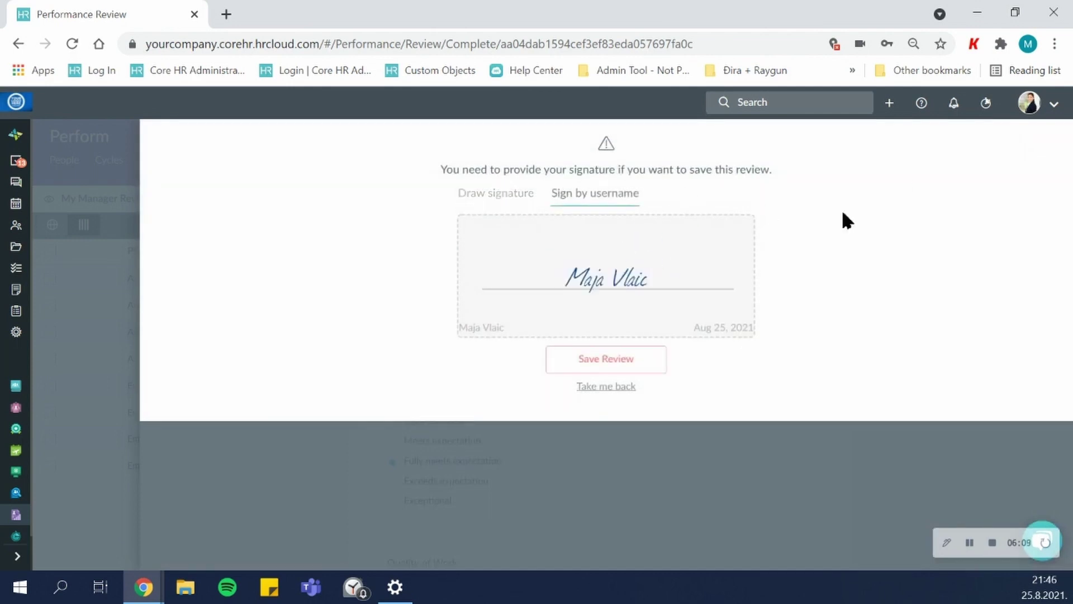
{"action": "left_click", "coordinate": [648, 364]}
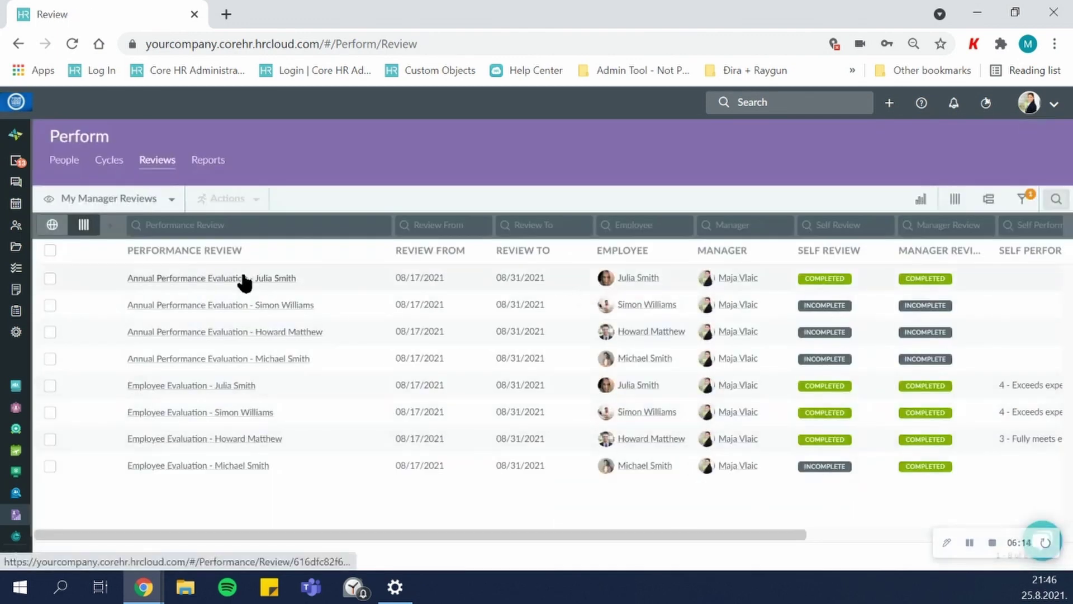
Open the first employee's completed Annual Performance Evaluation and download it as a PDF.
{"action": "left_click", "coordinate": [245, 283]}
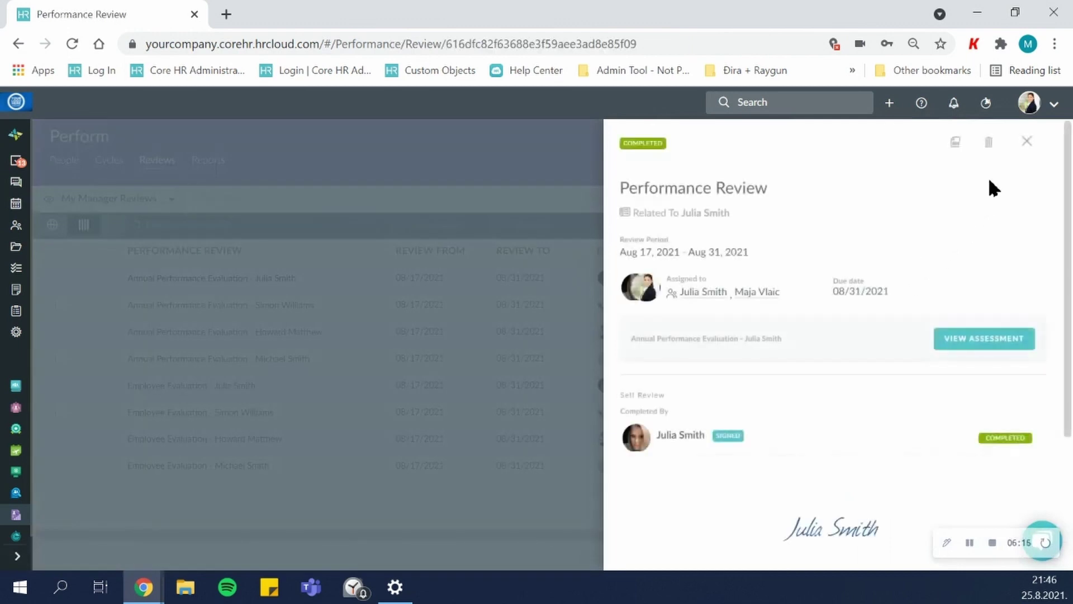
{"action": "left_click", "coordinate": [956, 143]}
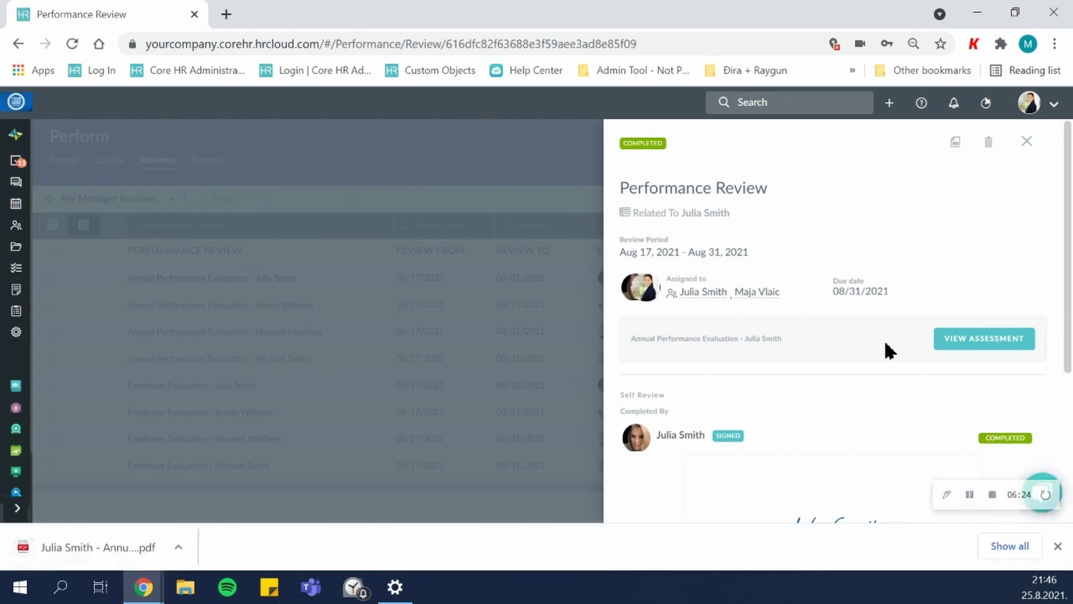
Open the downloaded review PDF, read through all seven pages, then close its tab.
{"action": "left_click", "coordinate": [110, 539]}
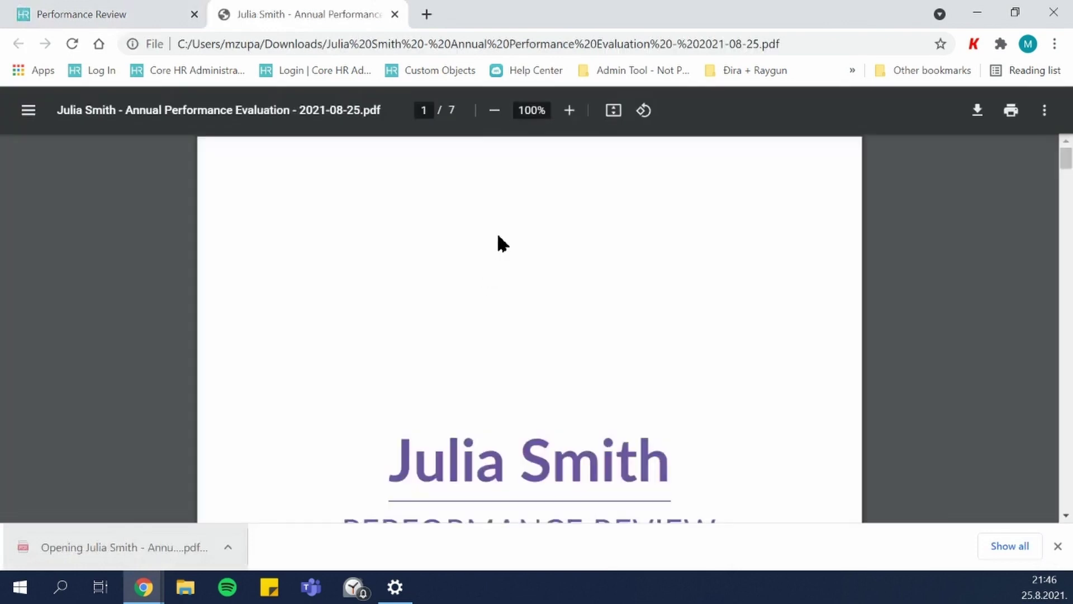
{"action": "left_click", "coordinate": [1057, 546]}
{"action": "scroll", "coordinate": [589, 303], "scroll_direction": "down", "scroll_amount": 3}
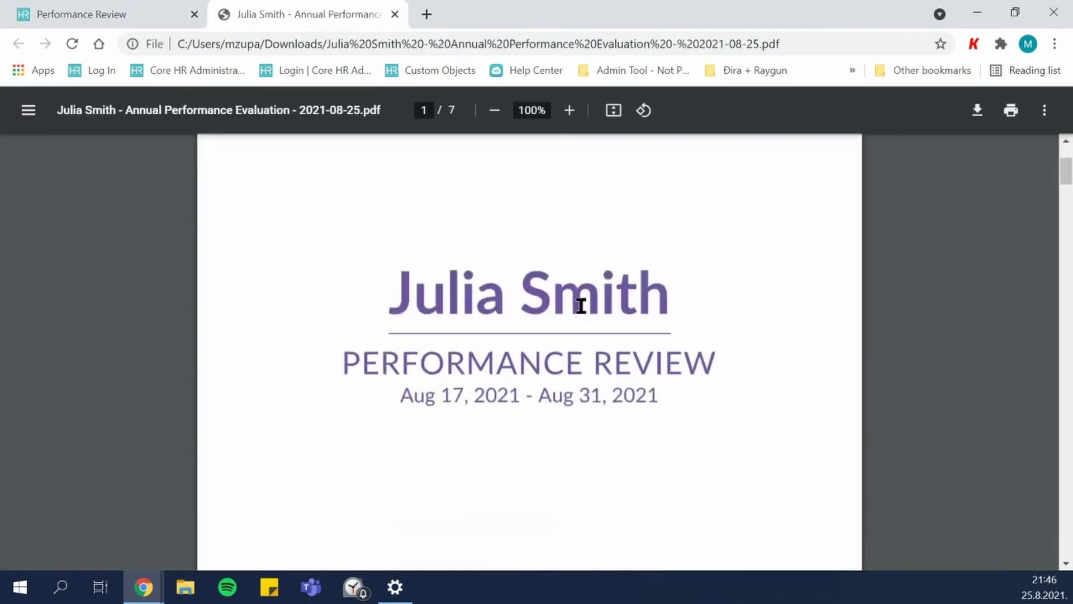
{"action": "scroll", "coordinate": [565, 304], "scroll_direction": "down", "scroll_amount": 10}
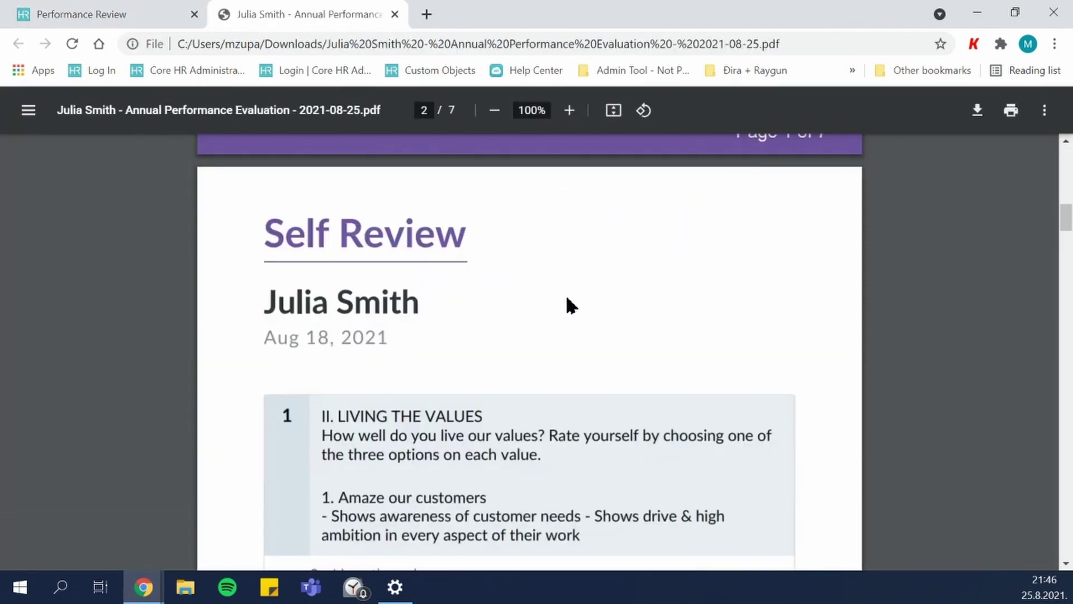
{"action": "scroll", "coordinate": [567, 304], "scroll_direction": "up", "scroll_amount": 3}
{"action": "scroll", "coordinate": [566, 298], "scroll_direction": "down", "scroll_amount": 20}
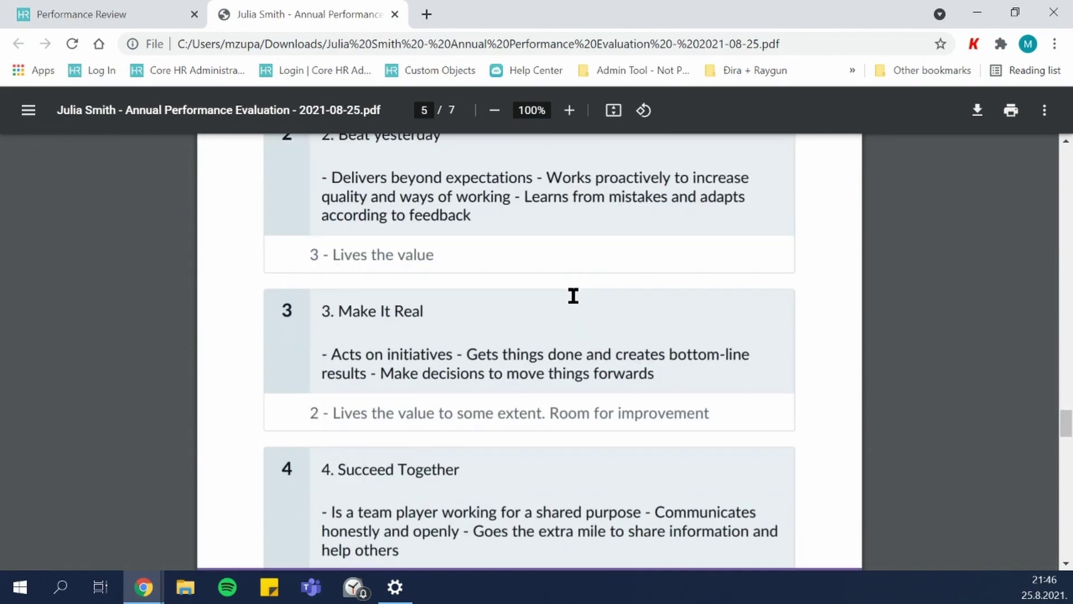
{"action": "scroll", "coordinate": [573, 296], "scroll_direction": "down", "scroll_amount": 20}
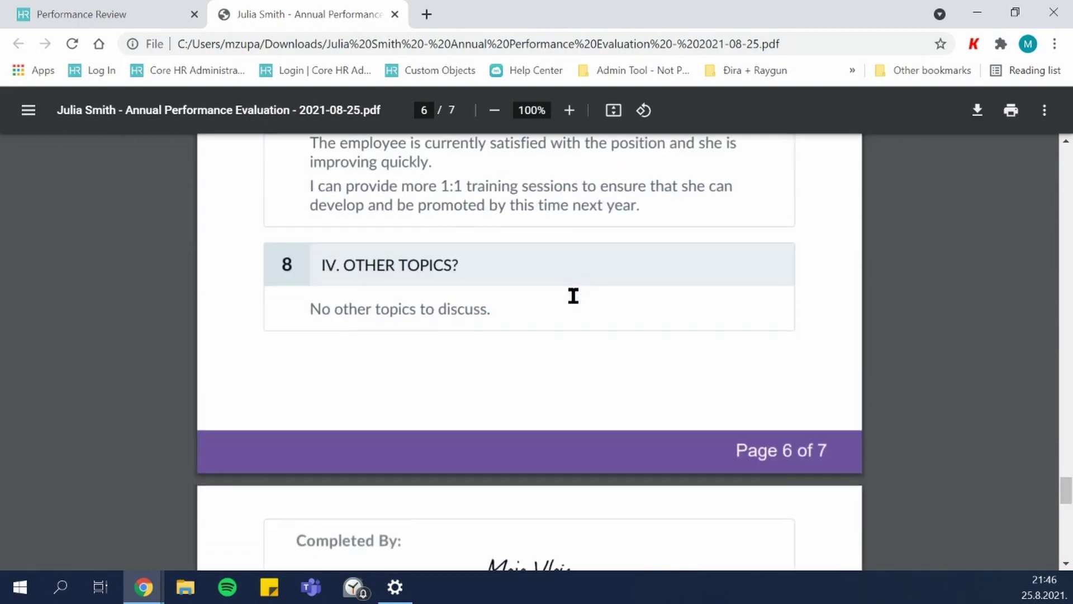
{"action": "scroll", "coordinate": [572, 296], "scroll_direction": "down", "scroll_amount": 6}
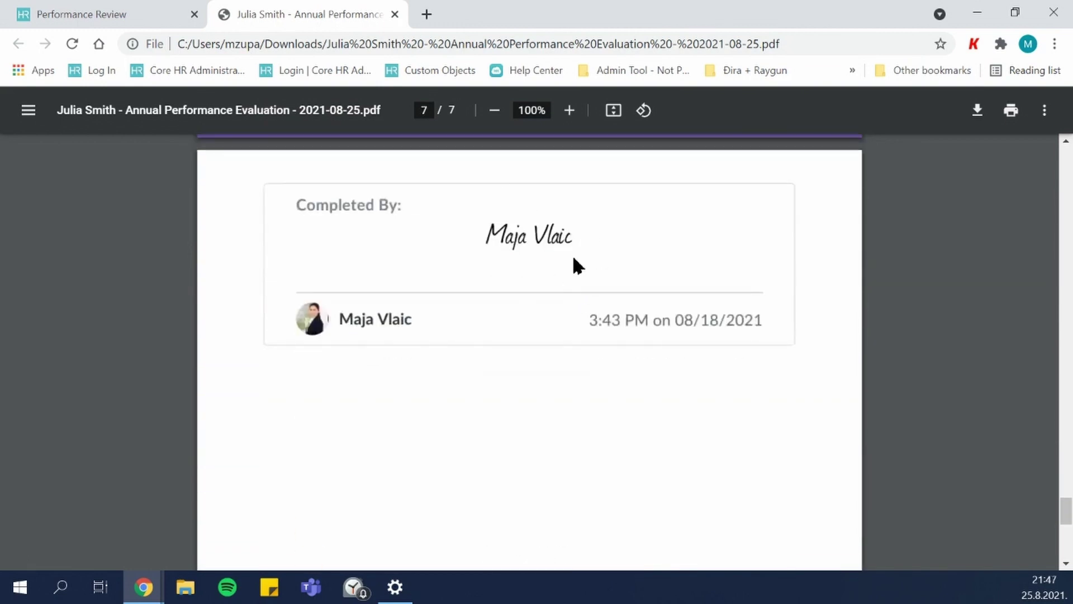
{"action": "left_click", "coordinate": [394, 14]}
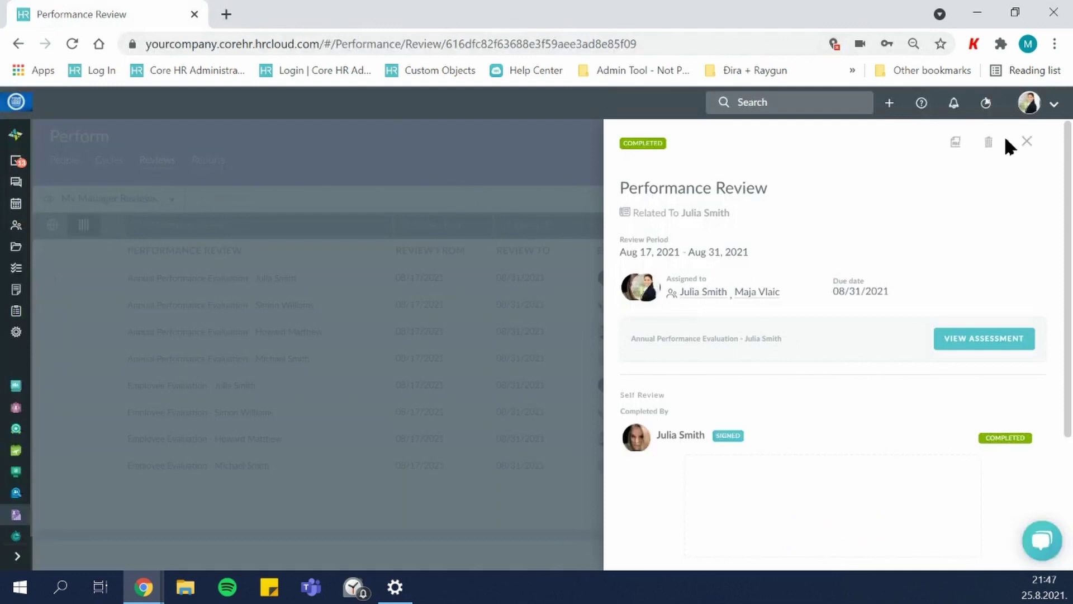
Close the review side panel and go to the Perform Reports list.
{"action": "left_click", "coordinate": [413, 311]}
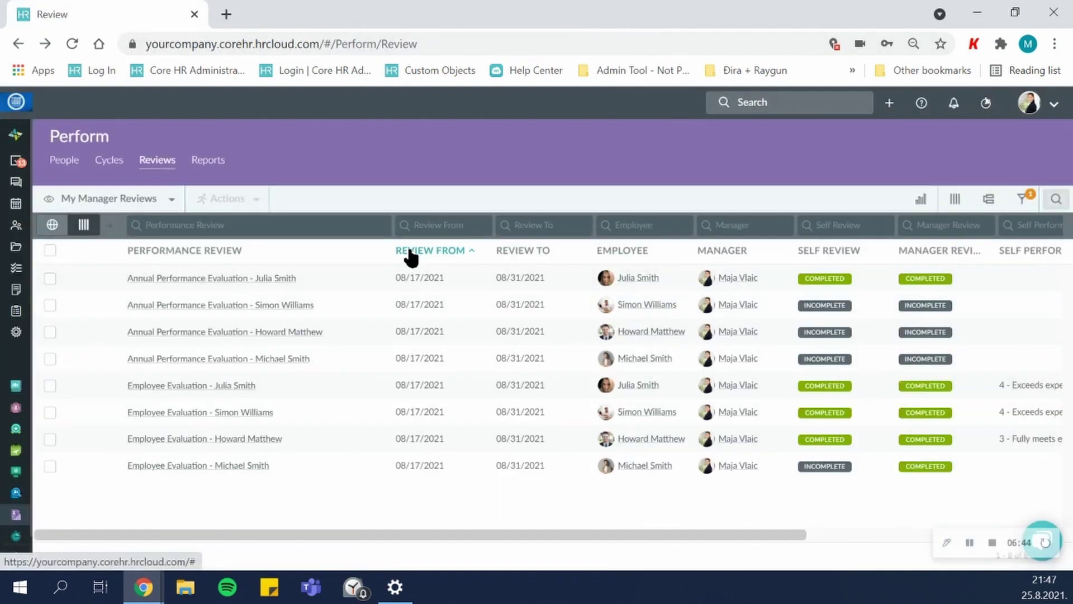
{"action": "left_click", "coordinate": [219, 164]}
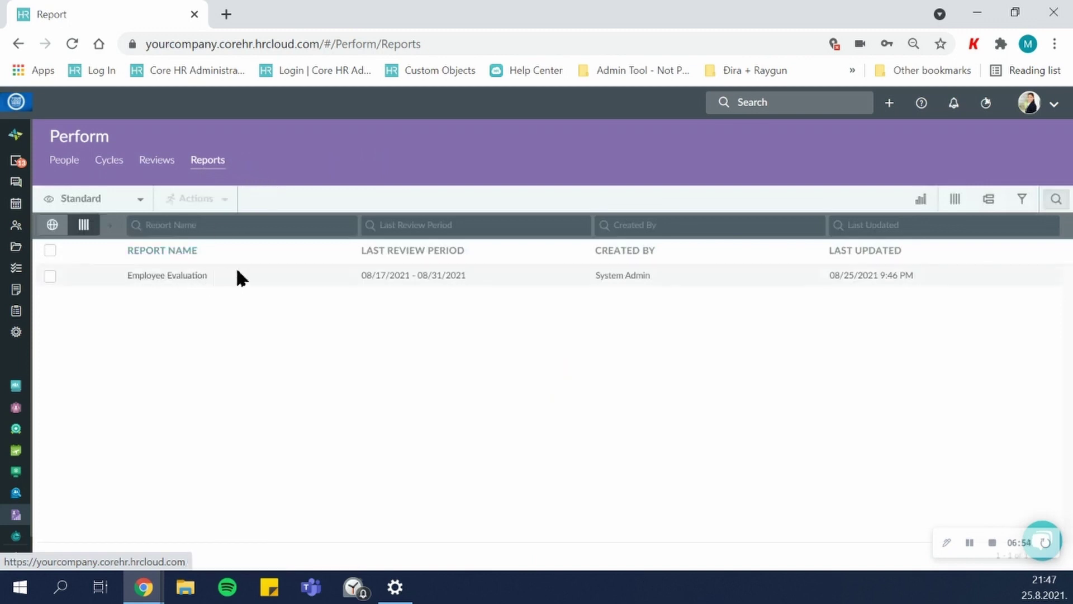
Open the Employee Evaluation report and switch which review's ratings the matrix plots.
{"action": "left_click", "coordinate": [197, 280]}
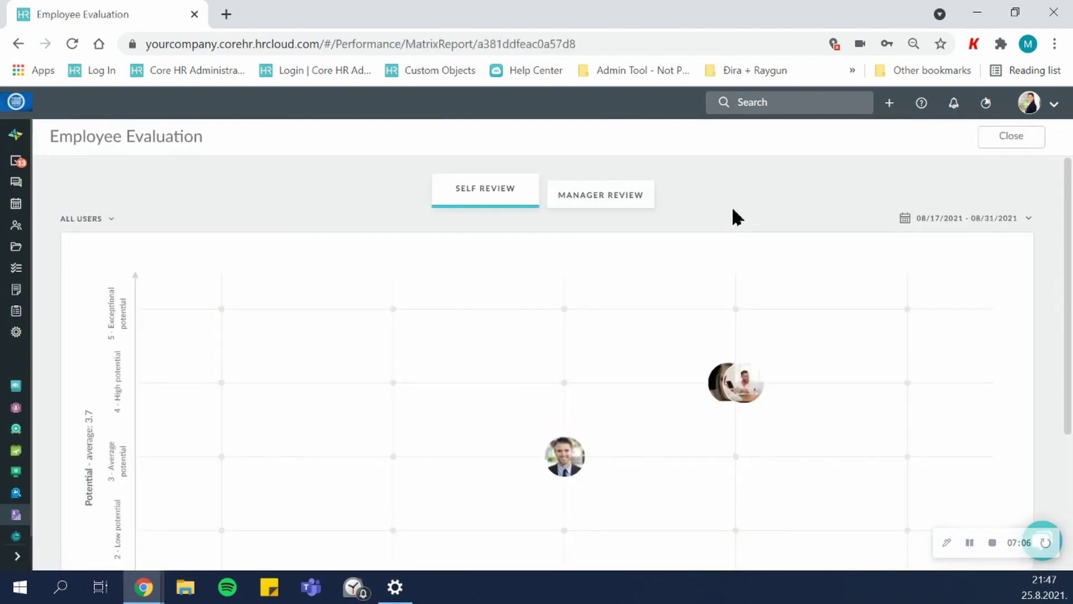
{"action": "scroll", "coordinate": [611, 338], "scroll_direction": "down", "scroll_amount": 2}
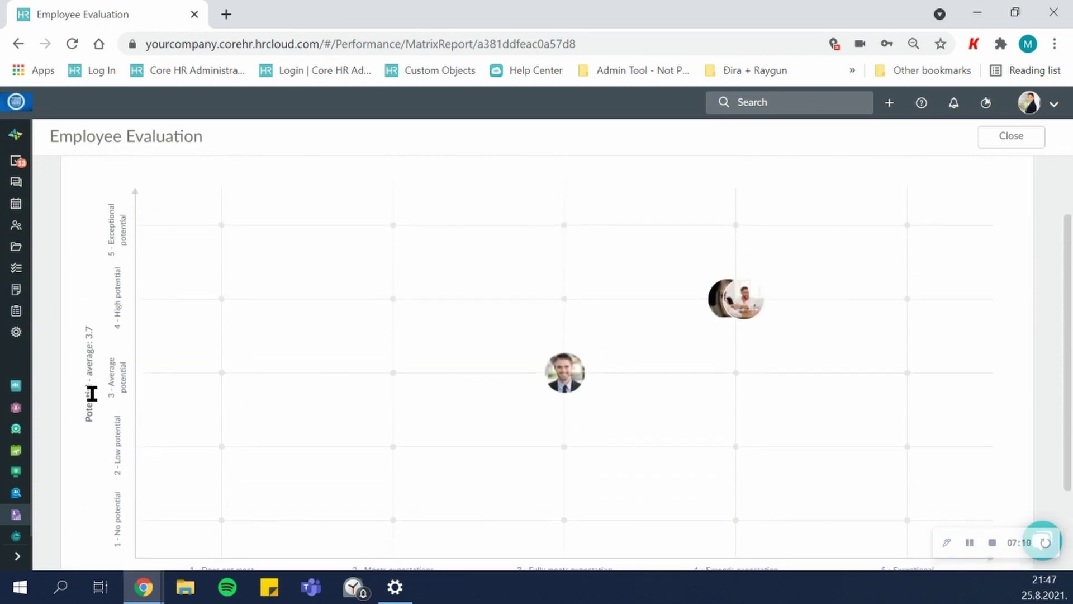
{"action": "scroll", "coordinate": [529, 535], "scroll_direction": "down", "scroll_amount": 2}
{"action": "scroll", "coordinate": [596, 487], "scroll_direction": "up", "scroll_amount": 4}
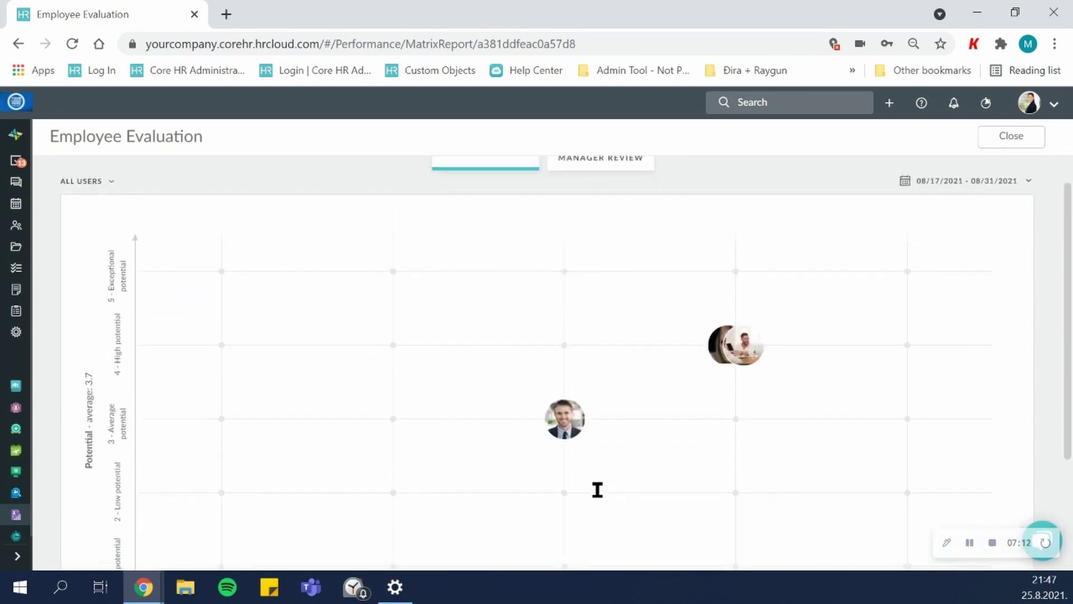
{"action": "left_click", "coordinate": [479, 191]}
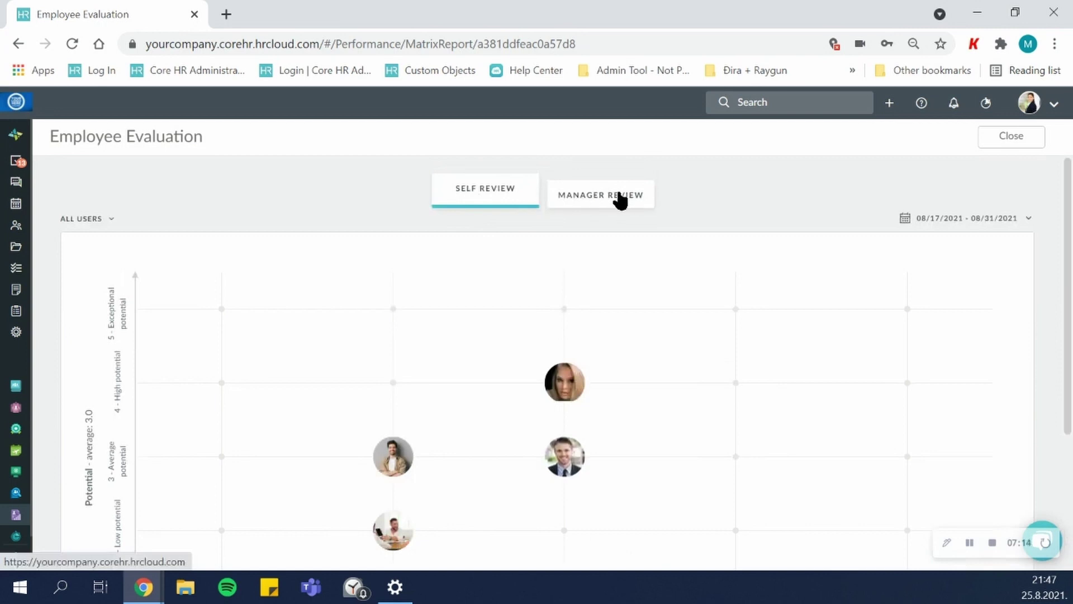
{"action": "scroll", "coordinate": [627, 333], "scroll_direction": "down", "scroll_amount": 5}
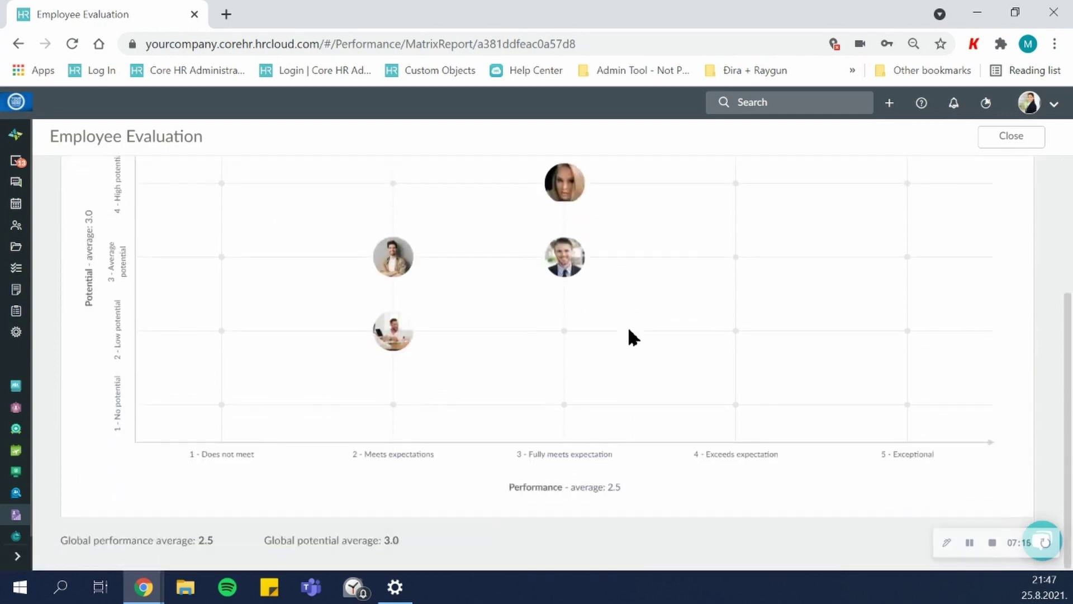
{"action": "scroll", "coordinate": [629, 330], "scroll_direction": "up", "scroll_amount": 2}
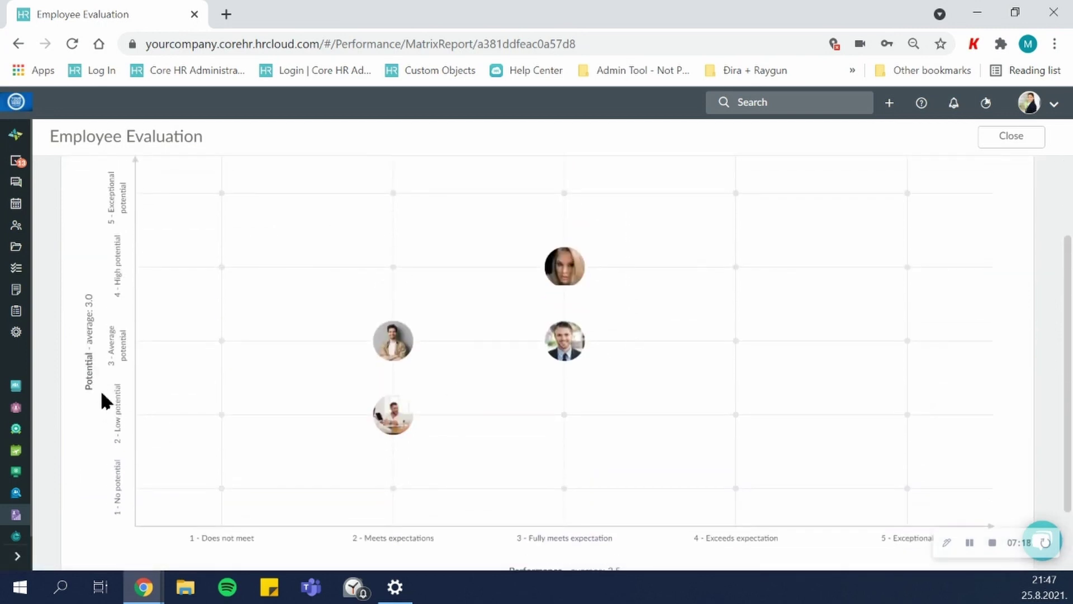
{"action": "scroll", "coordinate": [490, 490], "scroll_direction": "down", "scroll_amount": 2}
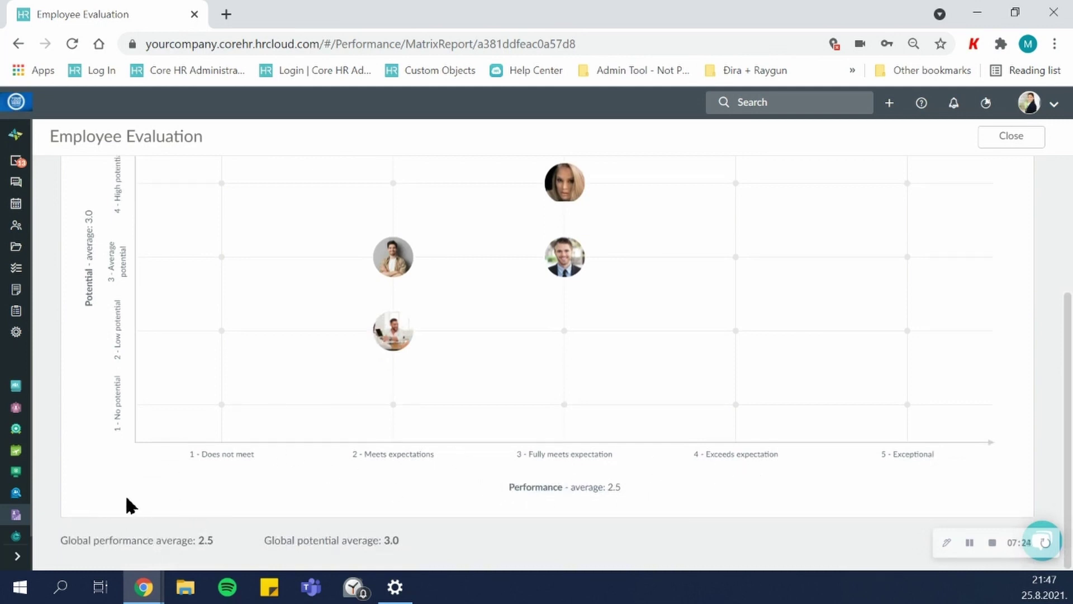
{"action": "scroll", "coordinate": [402, 503], "scroll_direction": "up", "scroll_amount": 3}
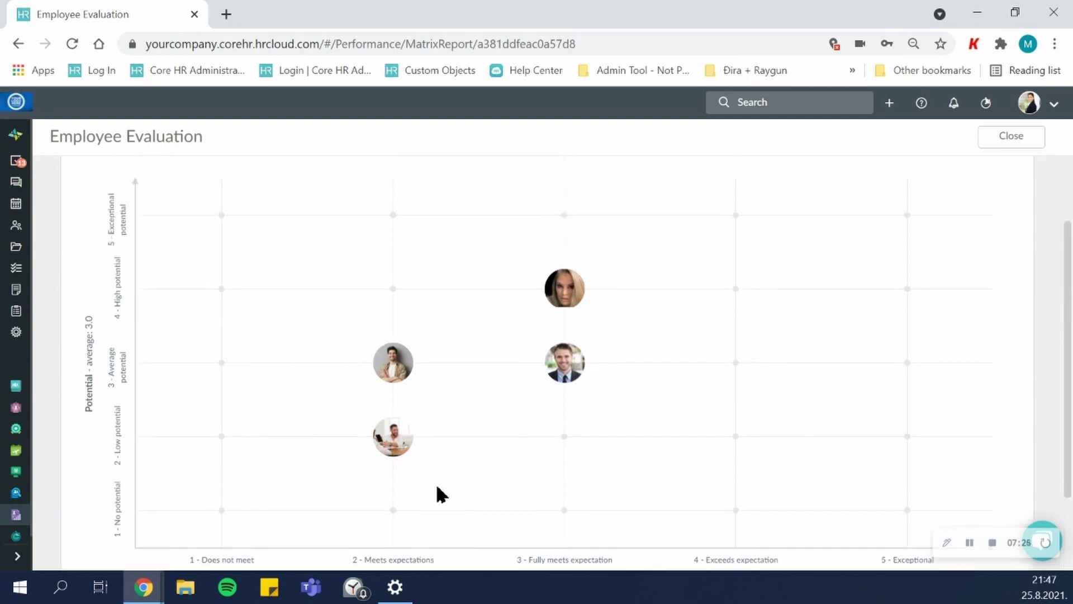
Check the ALL USERS grouping and 08/17/2021 – 08/31/2021 date range options, leaving both unchanged.
{"action": "left_click", "coordinate": [112, 193]}
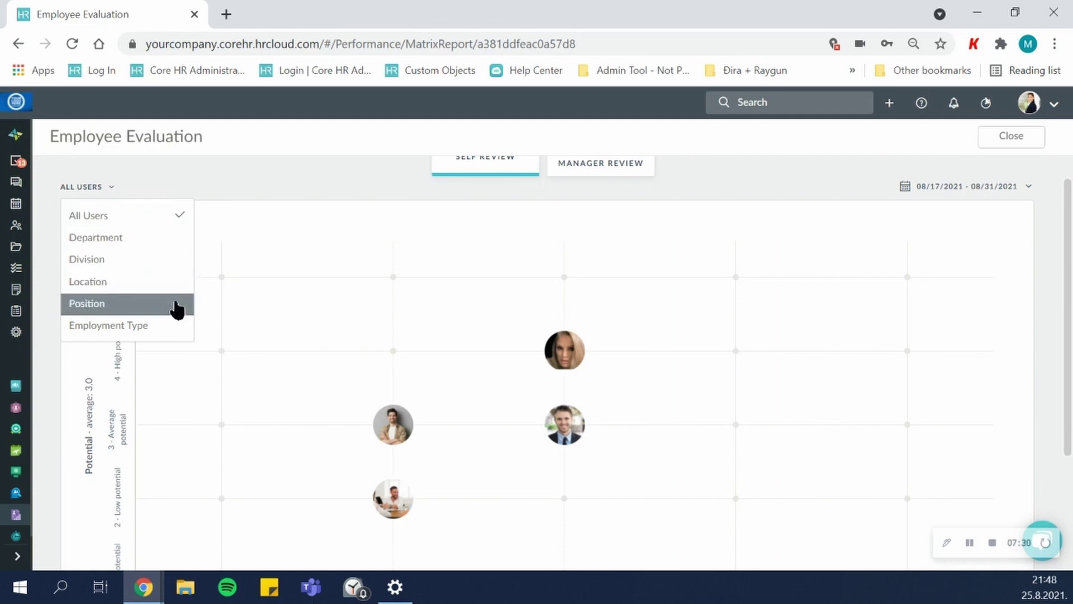
{"action": "left_click", "coordinate": [307, 180]}
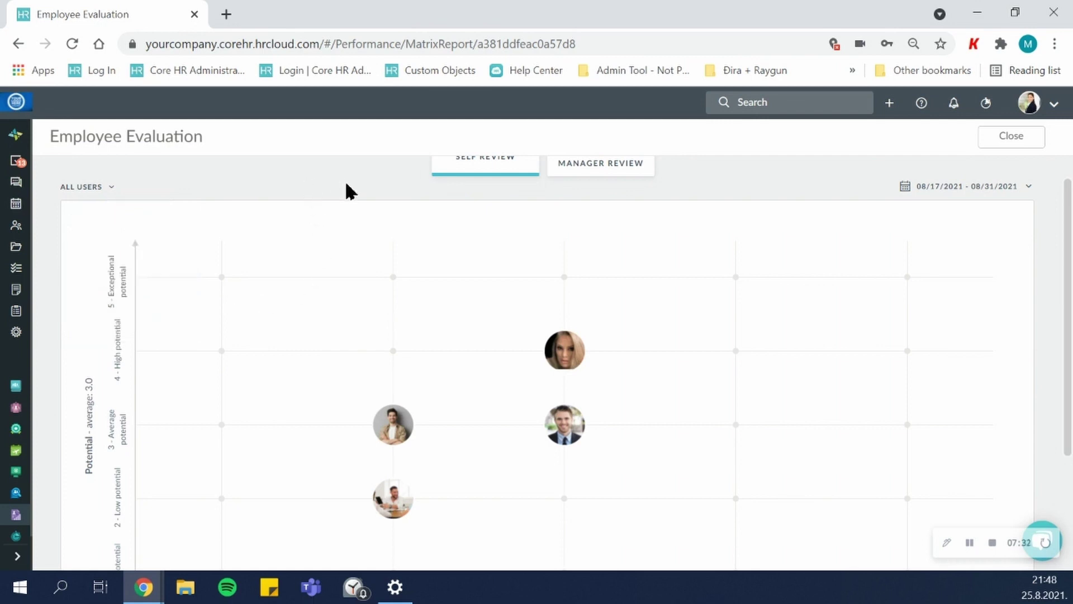
{"action": "left_click", "coordinate": [965, 189]}
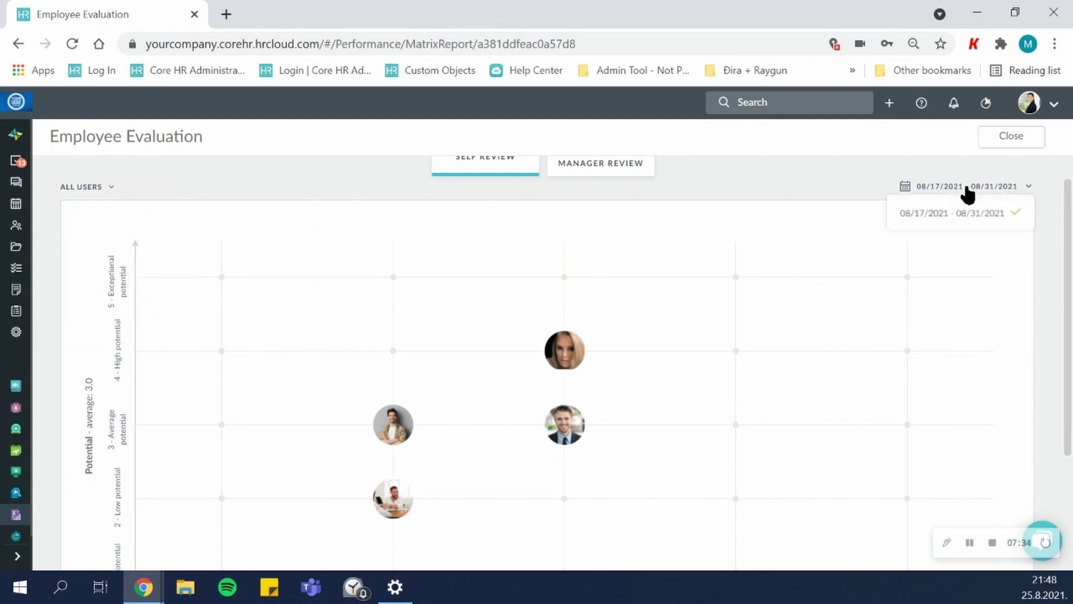
{"action": "left_click", "coordinate": [1023, 192]}
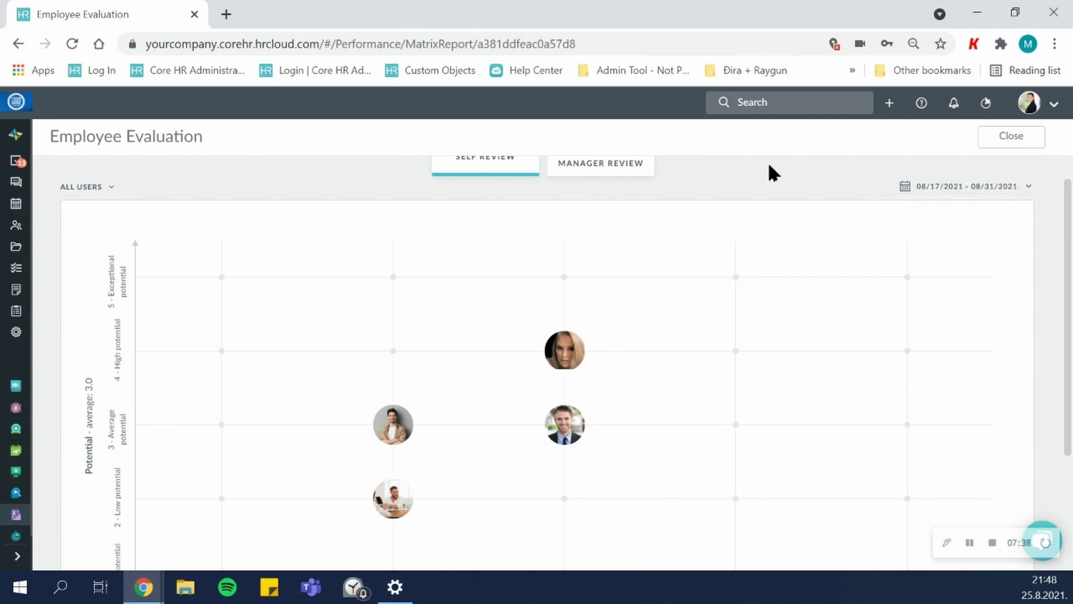
{"action": "scroll", "coordinate": [715, 263], "scroll_direction": "up", "scroll_amount": 1}
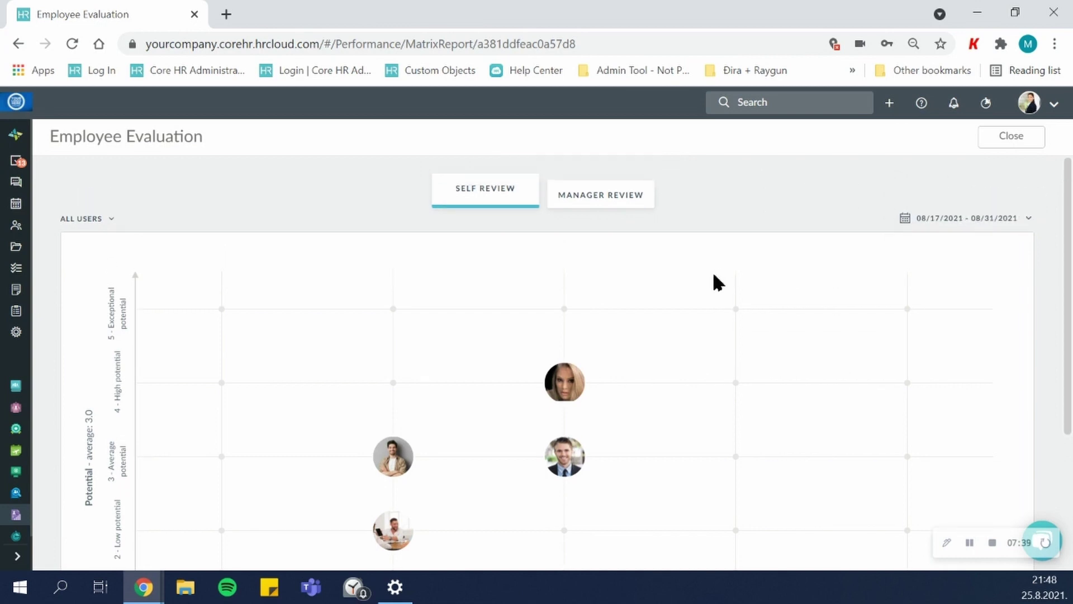
View the High-potential employee's self-review from the matrix, cancel it, and go to the Dashboard.
{"action": "left_click", "coordinate": [575, 384]}
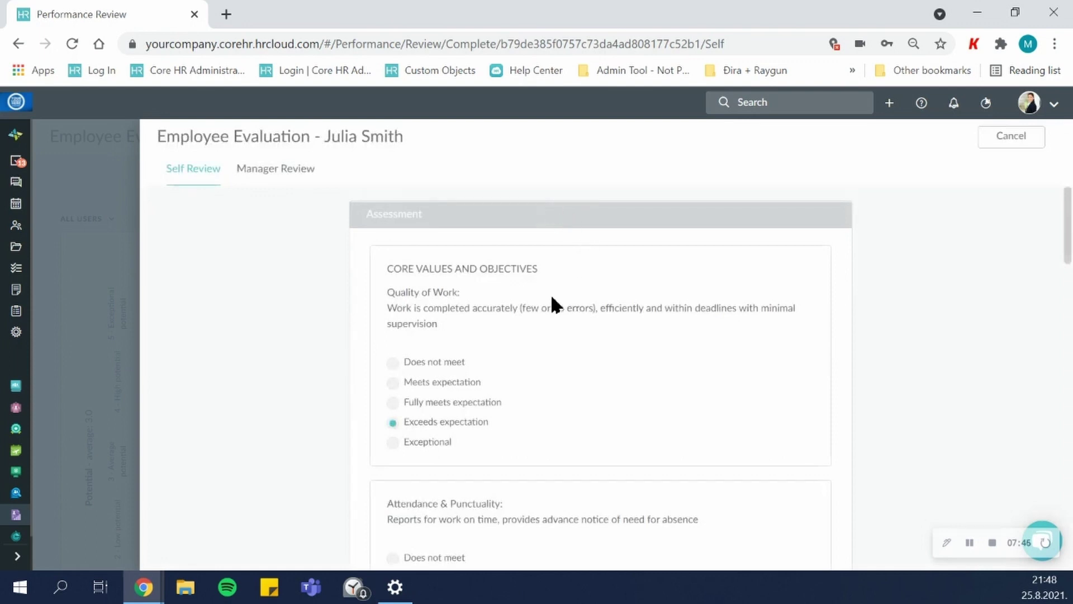
{"action": "scroll", "coordinate": [575, 302], "scroll_direction": "down", "scroll_amount": 10}
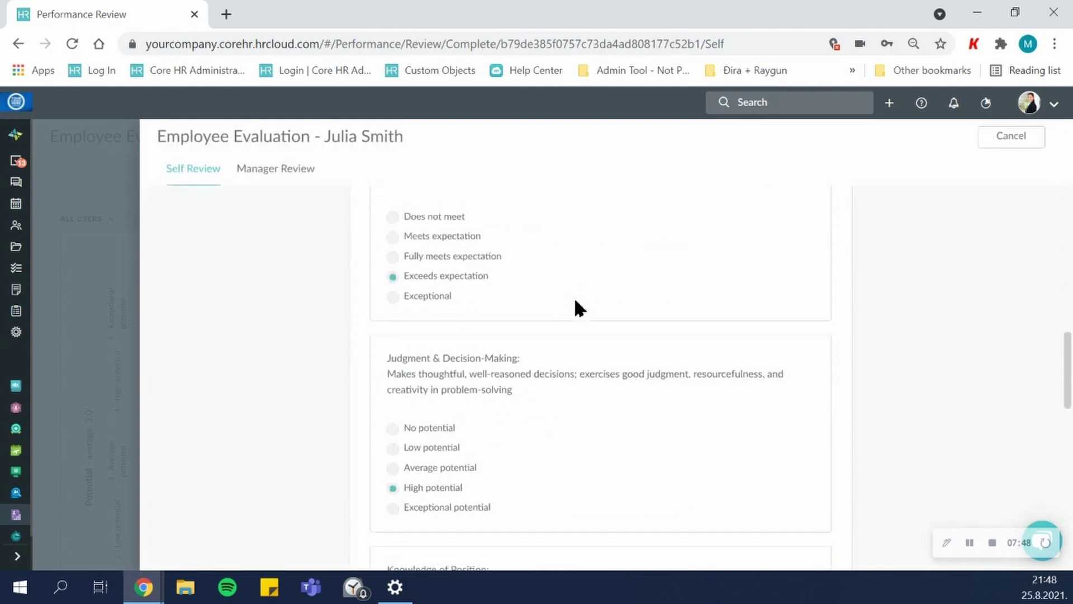
{"action": "scroll", "coordinate": [574, 305], "scroll_direction": "up", "scroll_amount": 4}
{"action": "scroll", "coordinate": [575, 296], "scroll_direction": "up", "scroll_amount": 5}
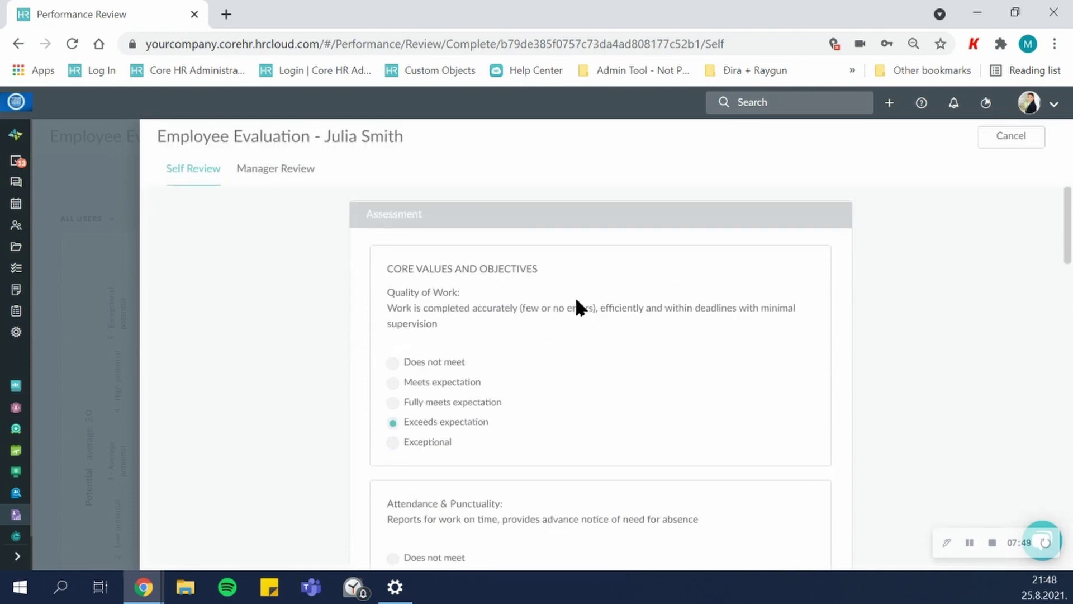
{"action": "left_click", "coordinate": [1016, 136]}
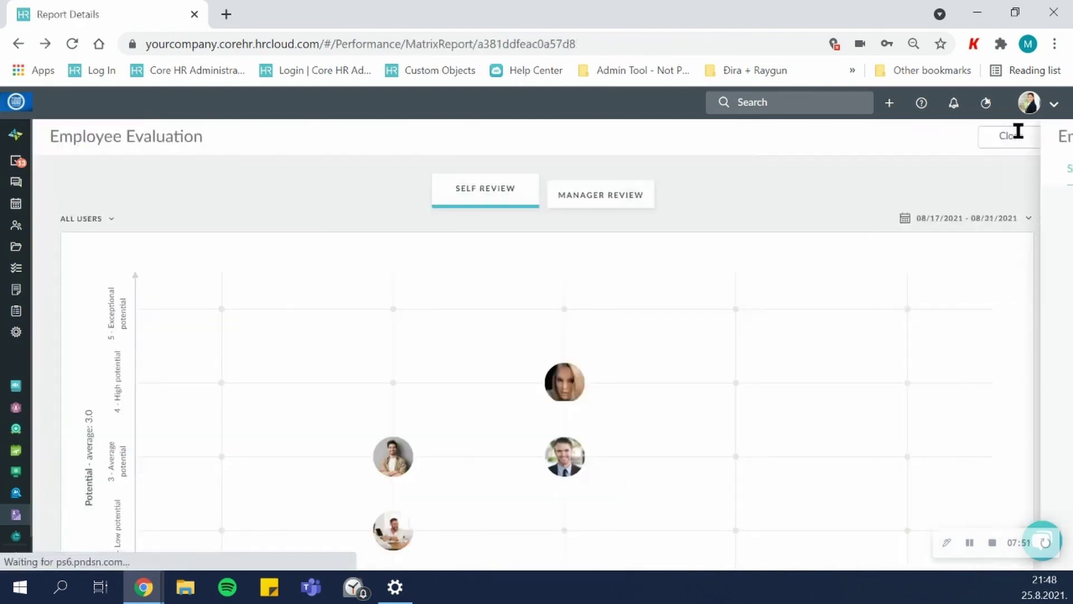
{"action": "left_click", "coordinate": [15, 102]}
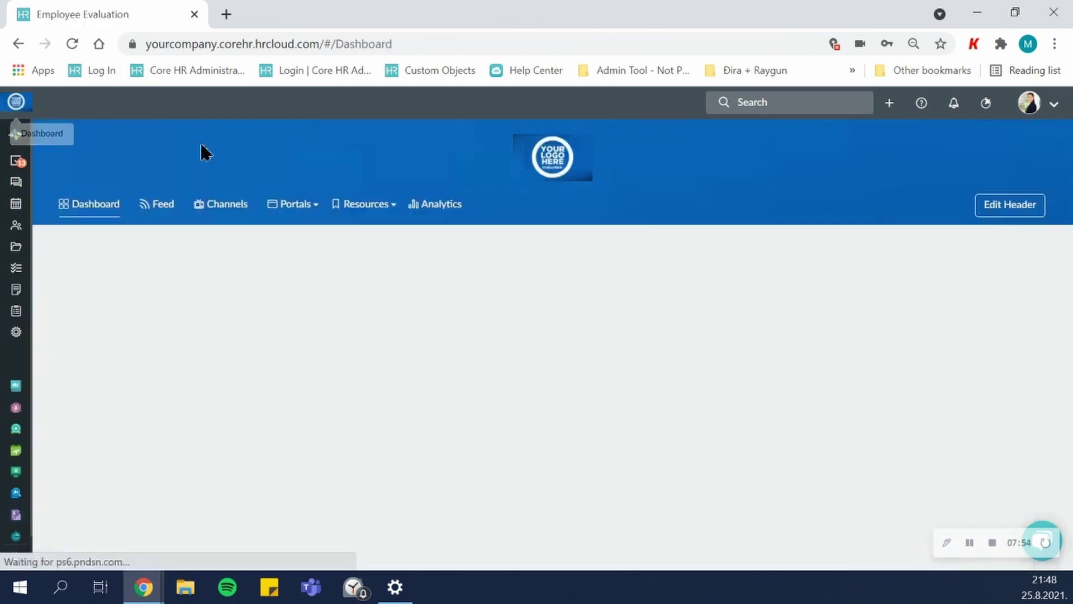